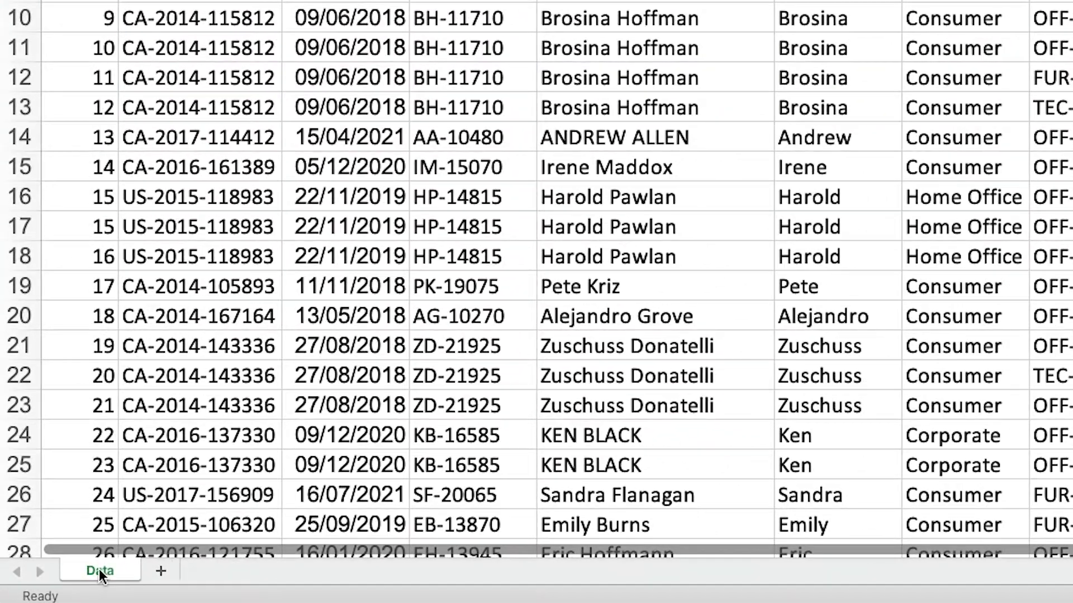
Duplicate the Data sheet as a new sheet named Clean.
left_click_drag(99, 569, 153, 569)
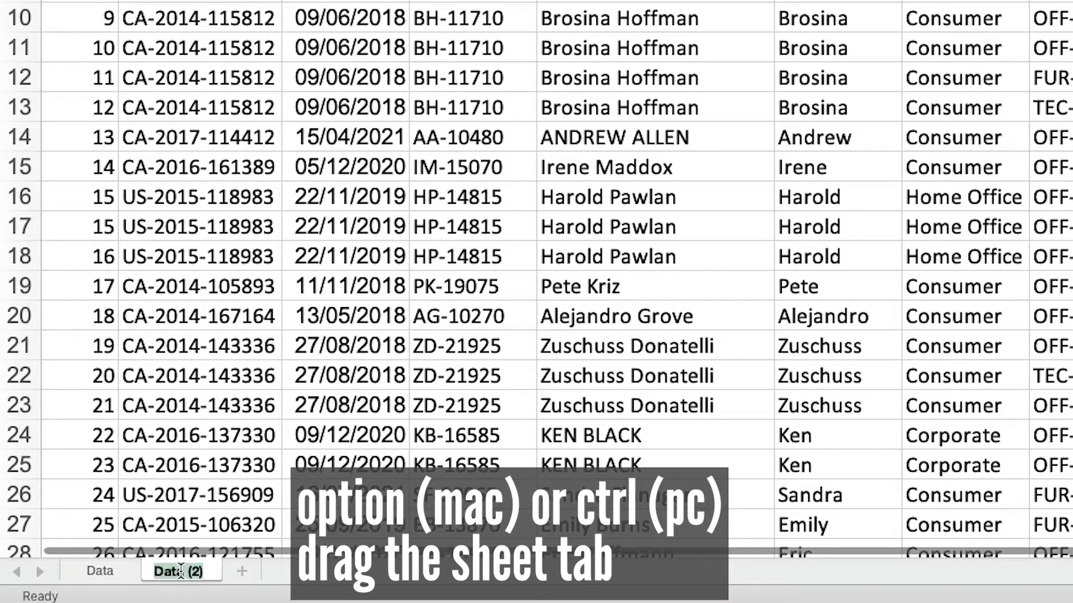
type("Clean")
key("Return")
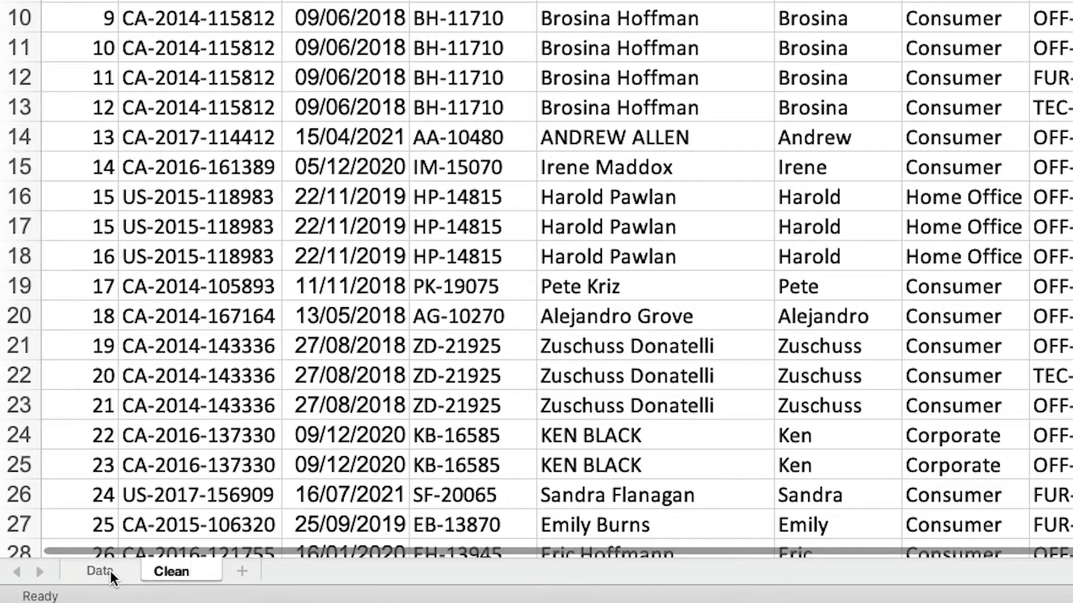
Rename the original Data sheet to Original and return to the Clean sheet.
double_click(109, 571)
type("Original")
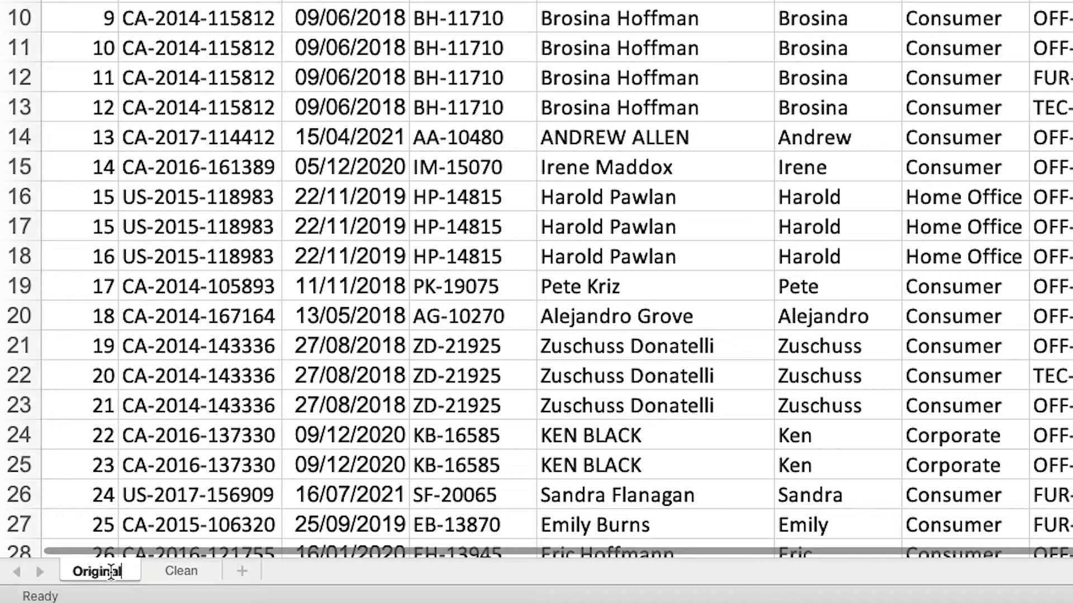
key("Return")
left_click(180, 571)
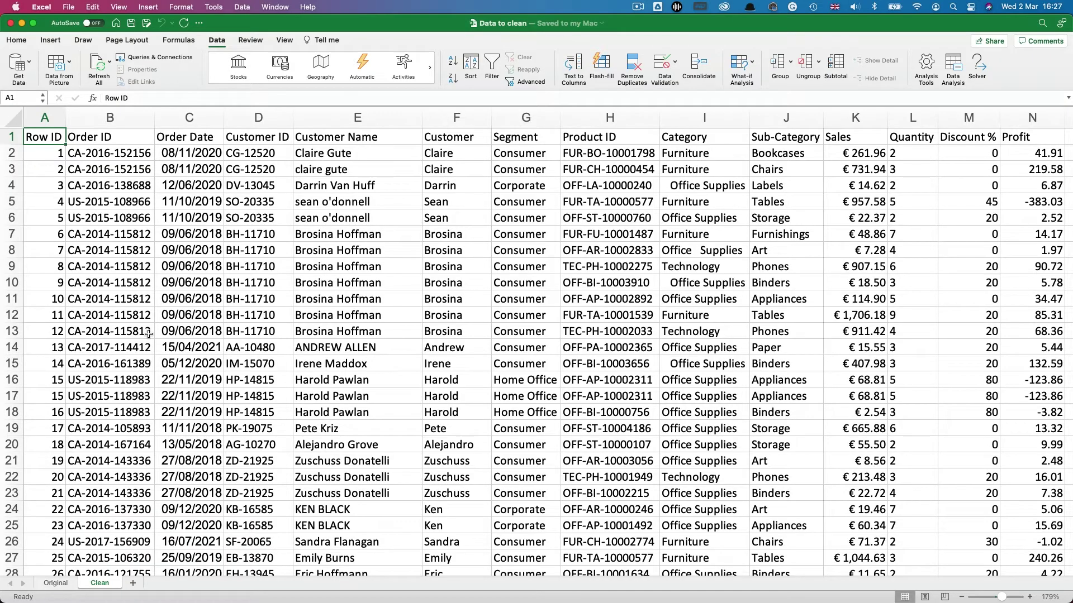
Run Remove Duplicates on the Clean data, deleting 2 duplicate rows and leaving 8098.
left_click_drag(11, 380, 11, 396)
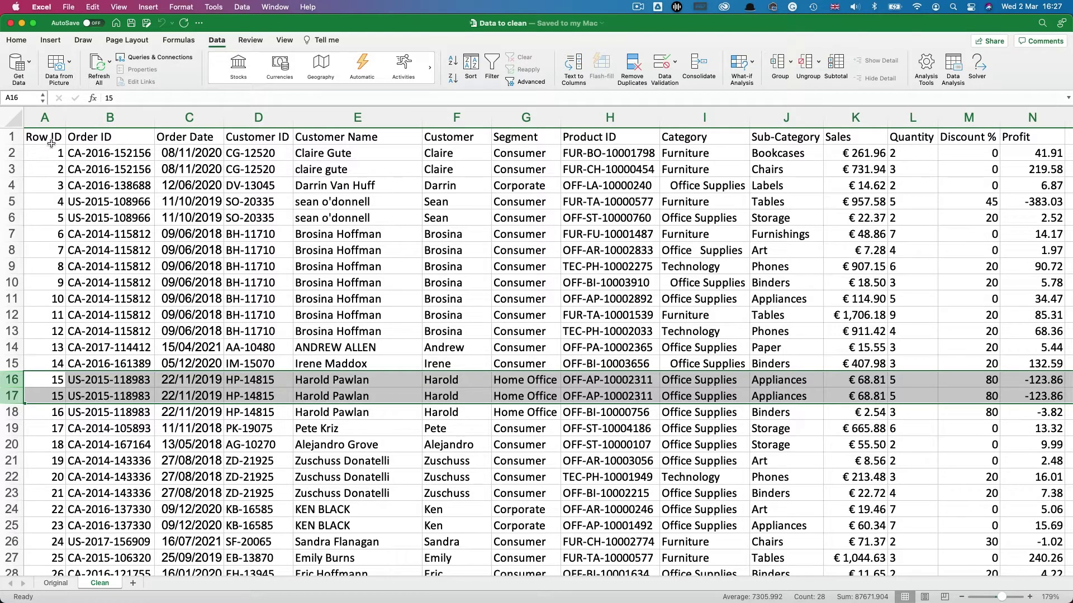
left_click(45, 119)
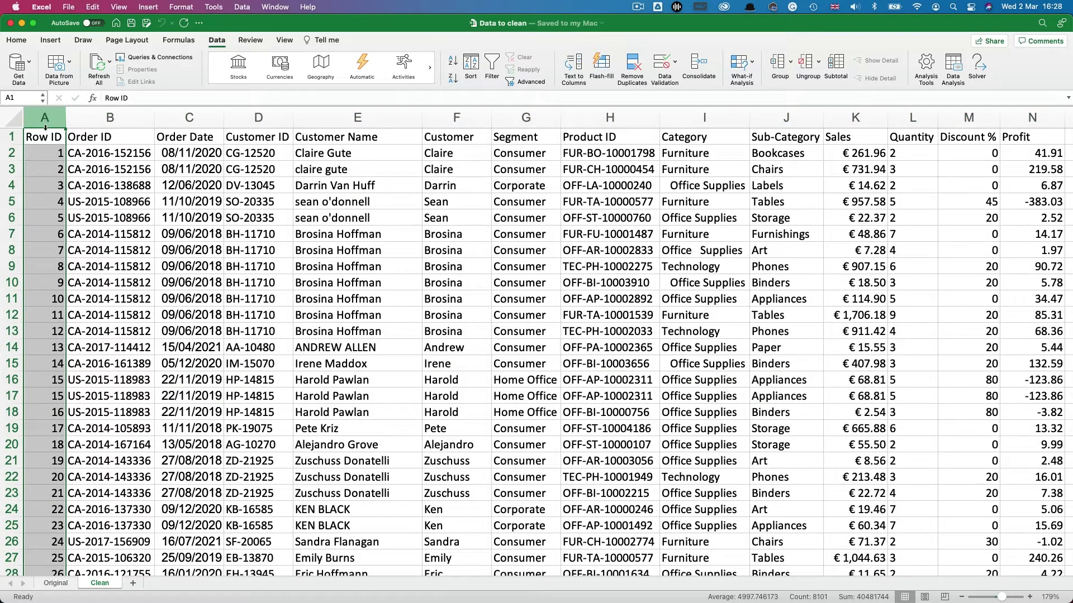
left_click(45, 135)
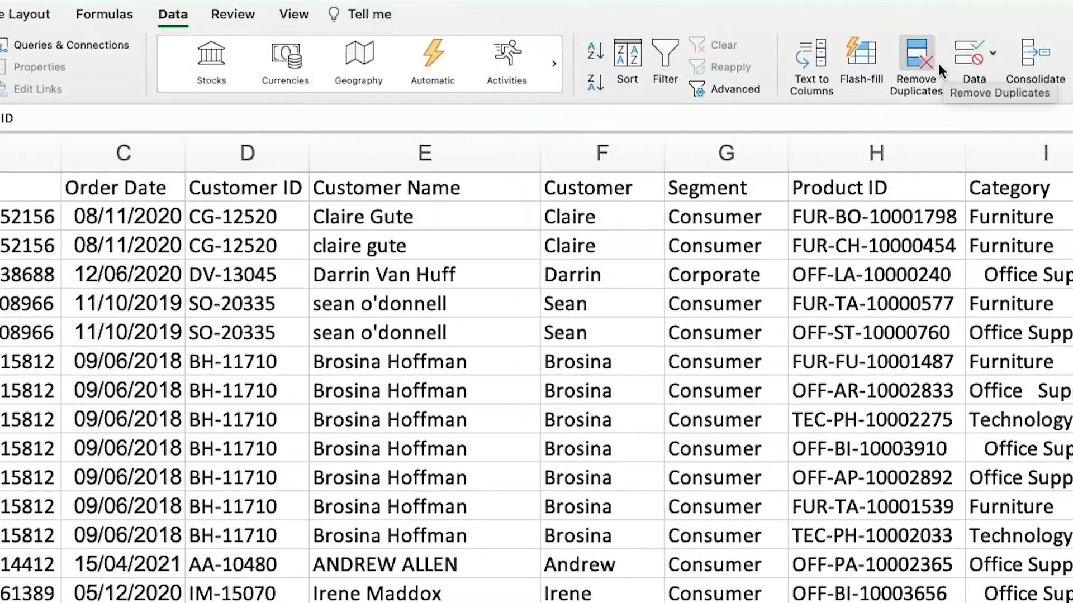
left_click(637, 71)
left_click(812, 401)
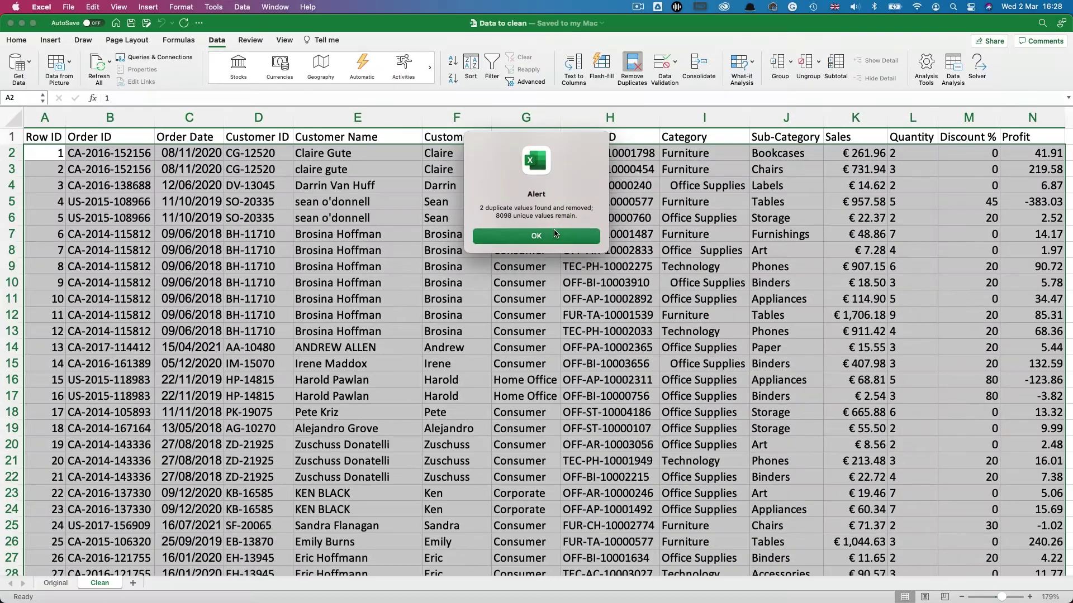
left_click(645, 281)
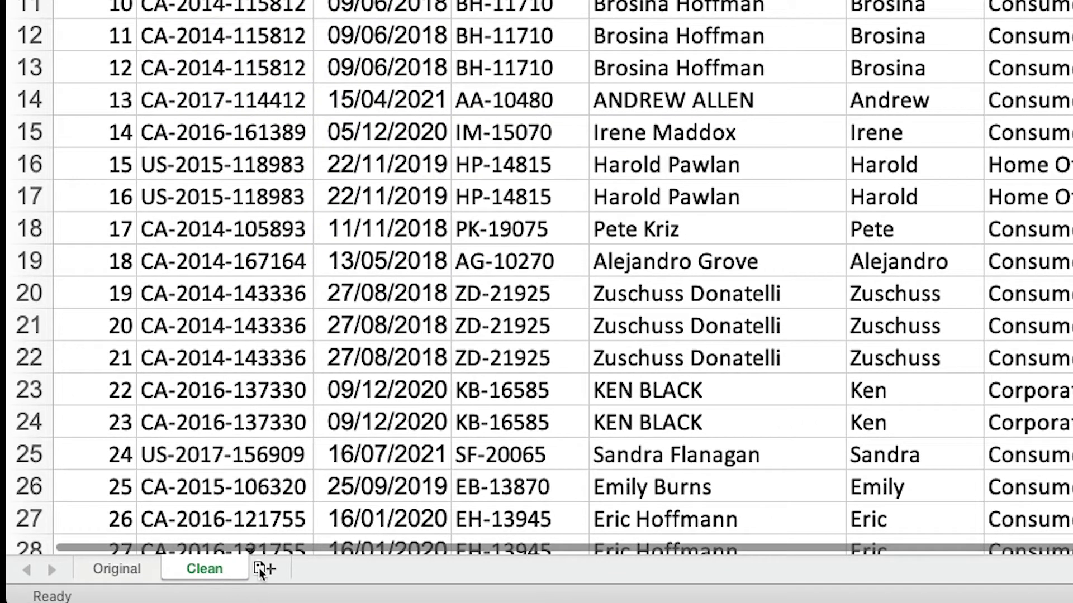
Copy the Clean sheet and rename the copy Clean Dedup.
left_click_drag(260, 570, 269, 570)
double_click(291, 570)
left_click(324, 571)
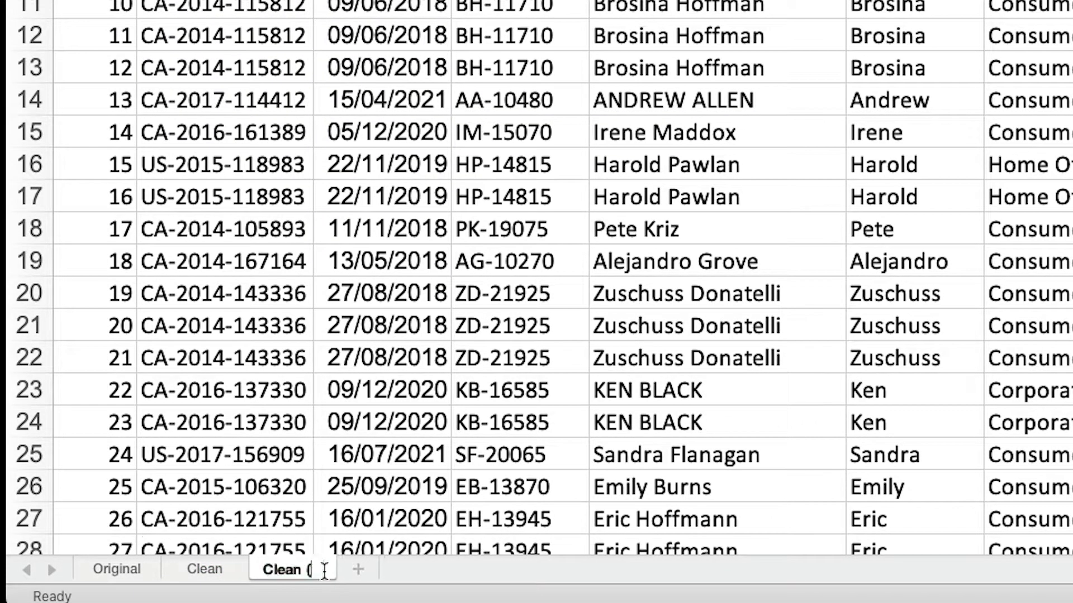
key("BackSpace")
key("BackSpace")
type("Dedup")
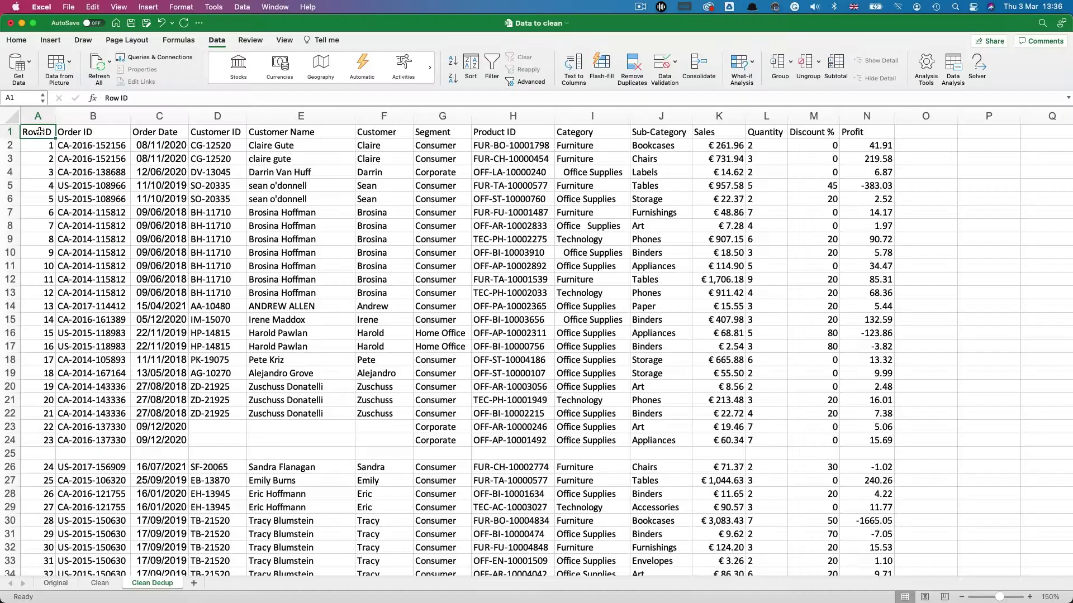
Inspect blank row 25 and the missing customer details in rows 23–24.
left_click(10, 453)
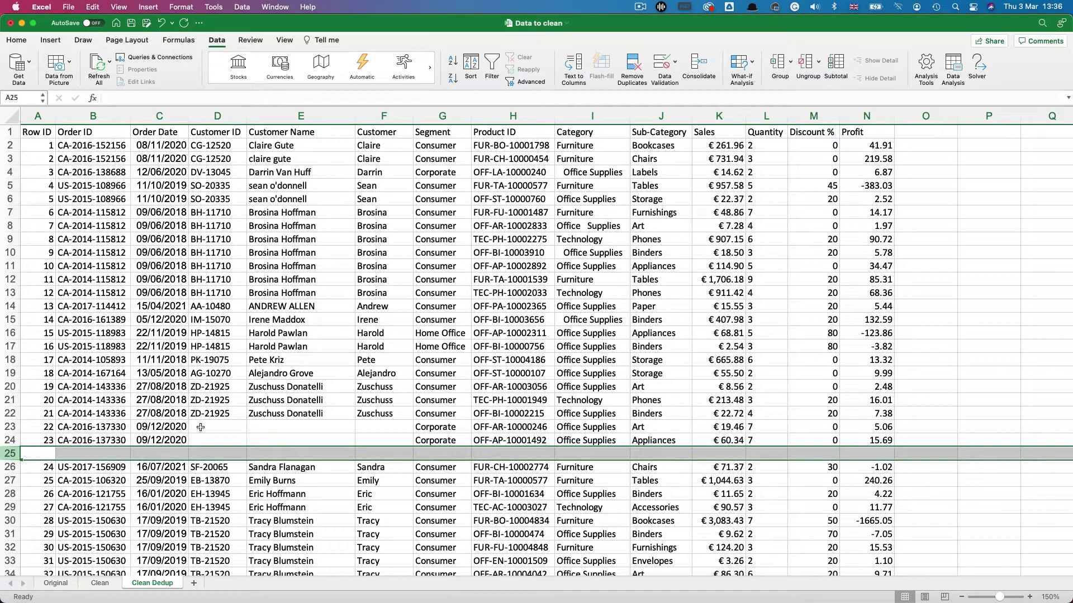
left_click_drag(203, 428, 366, 436)
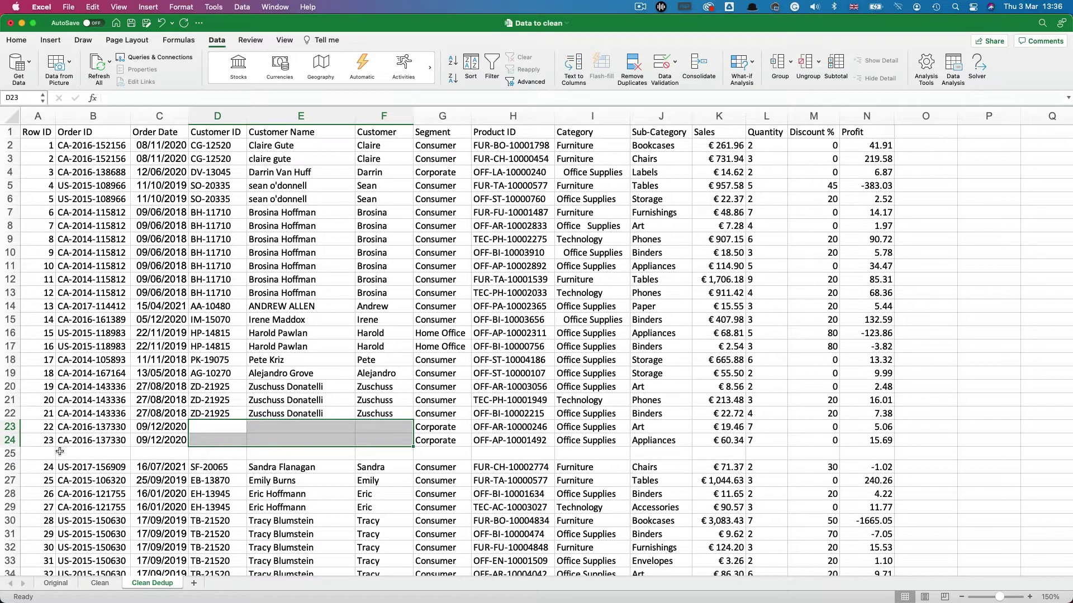
left_click(15, 453)
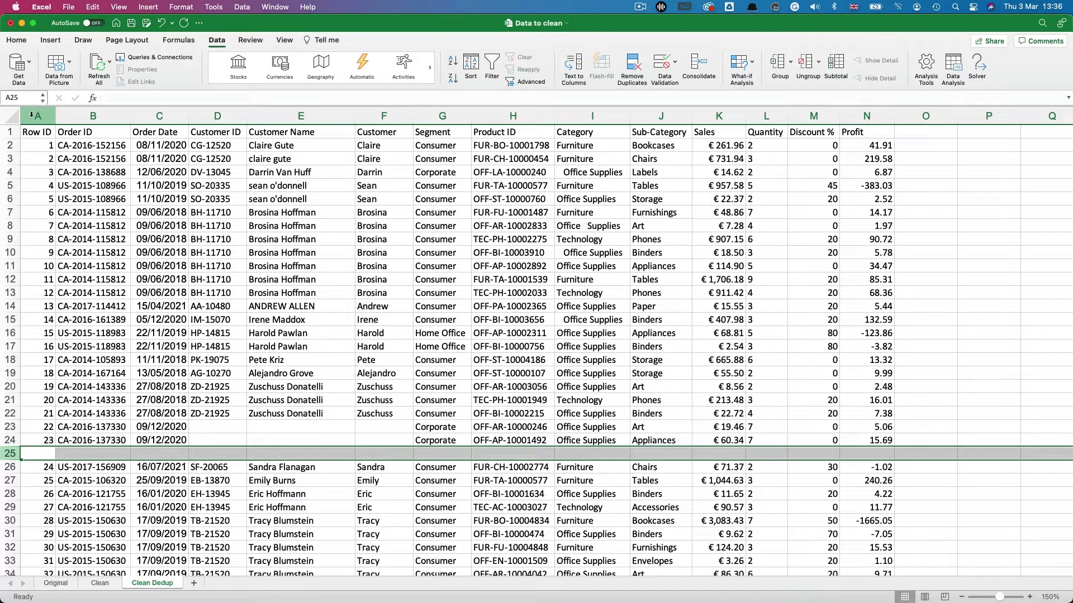
Filter columns A–N so only rows with a blank Row ID show.
left_click_drag(32, 115, 872, 137)
left_click(492, 67)
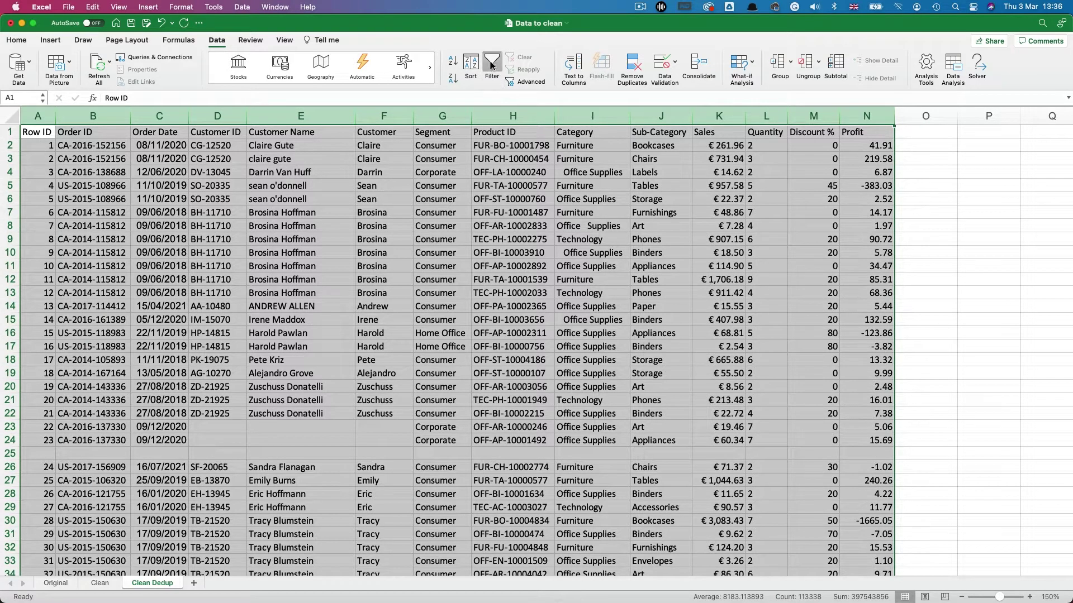
left_click(50, 132)
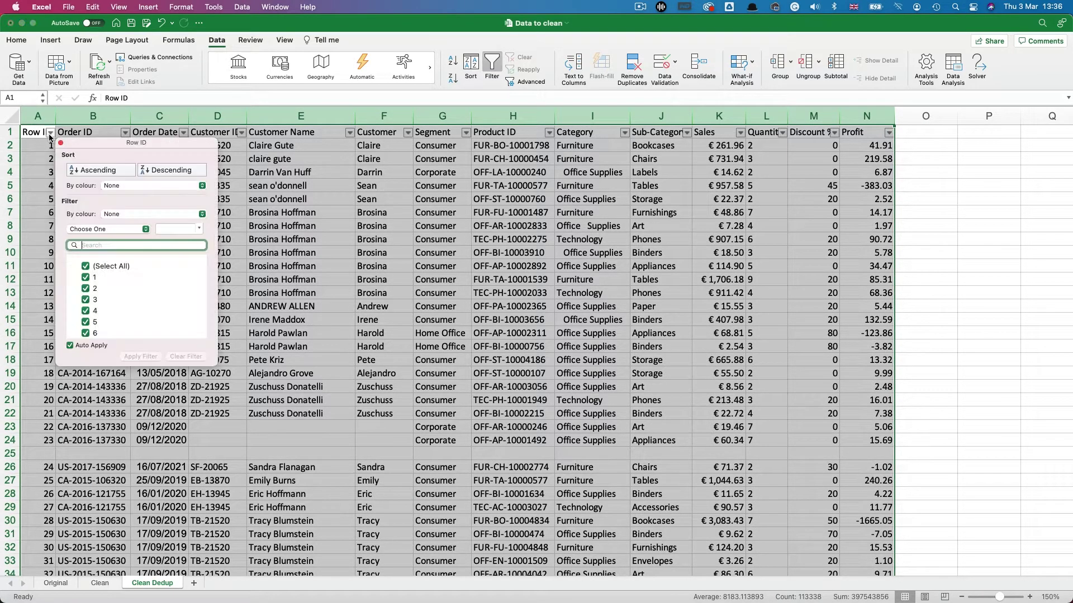
left_click(96, 267)
scroll(189, 277, "down", 3)
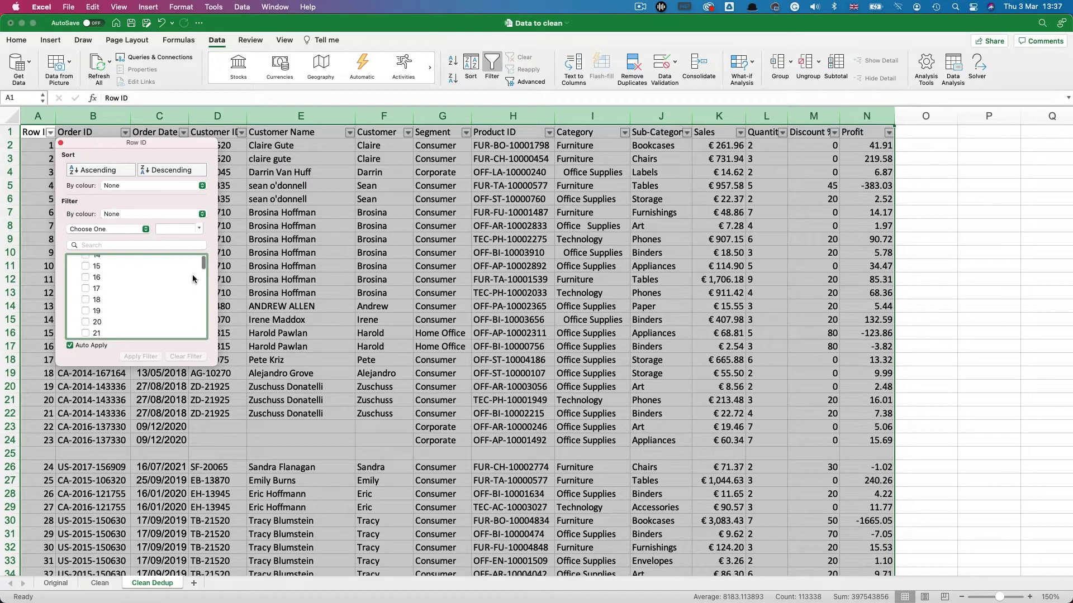
left_click_drag(204, 260, 204, 332)
left_click(85, 328)
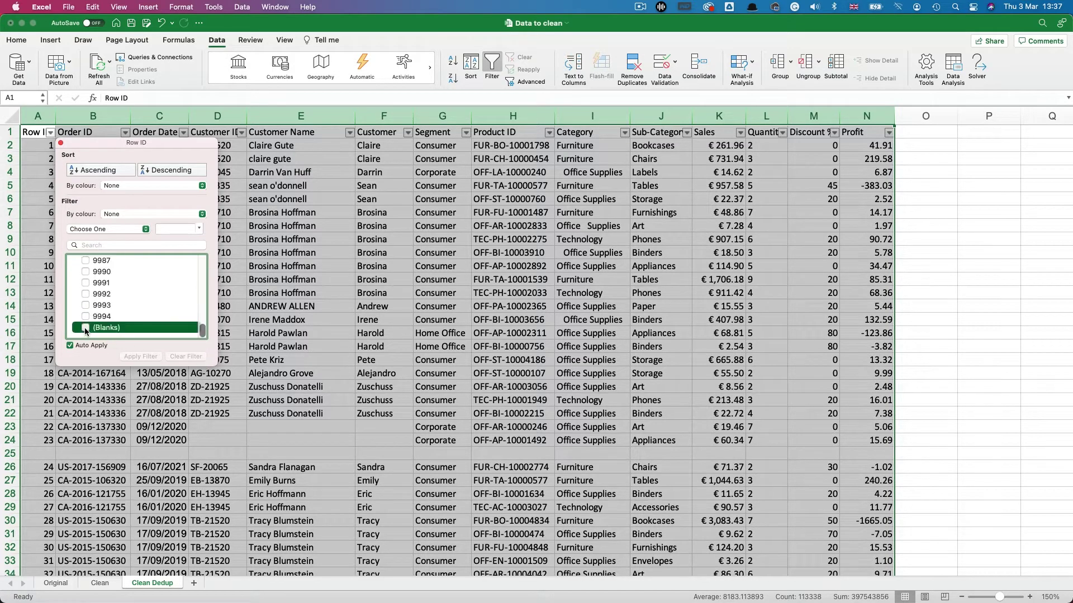
left_click(60, 143)
Narrow the filter to blank Order IDs, excluding the one row that has a Customer ID.
left_click(130, 133)
left_click(165, 266)
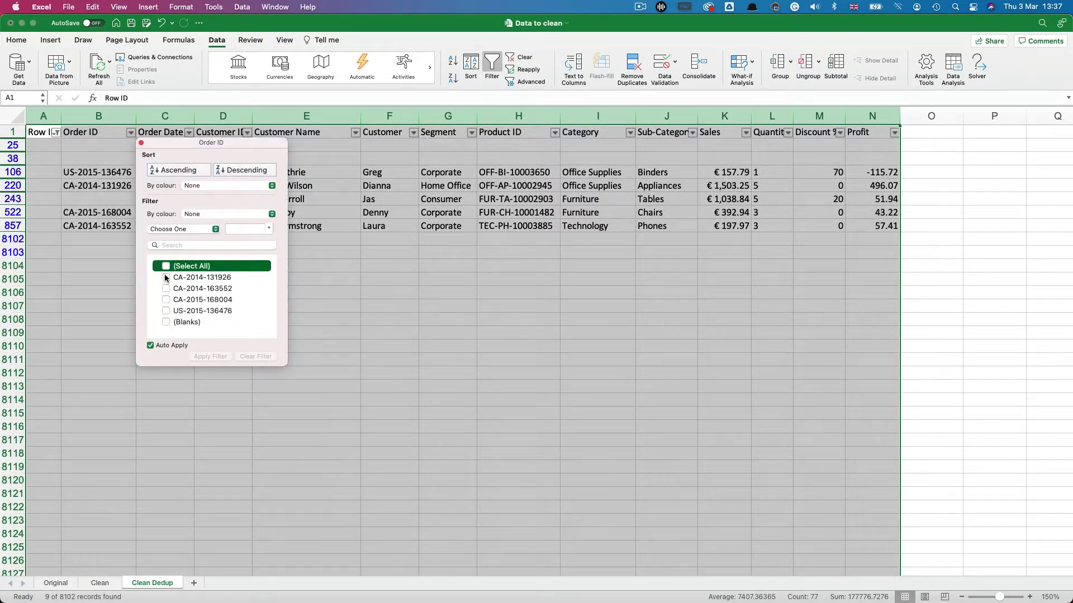
left_click(166, 322)
left_click(141, 143)
left_click(189, 132)
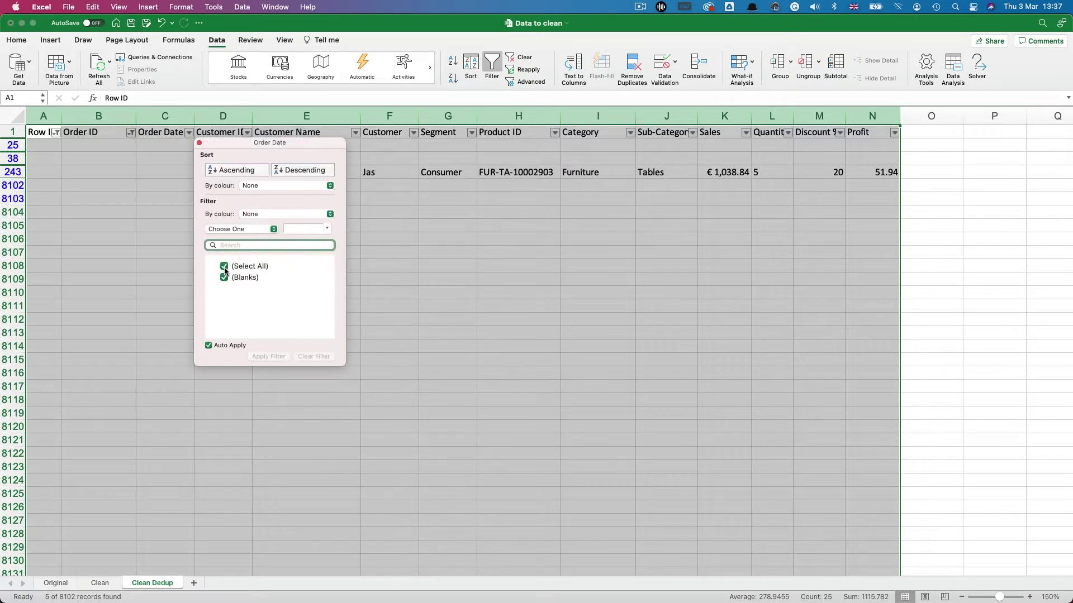
left_click(199, 143)
left_click(247, 132)
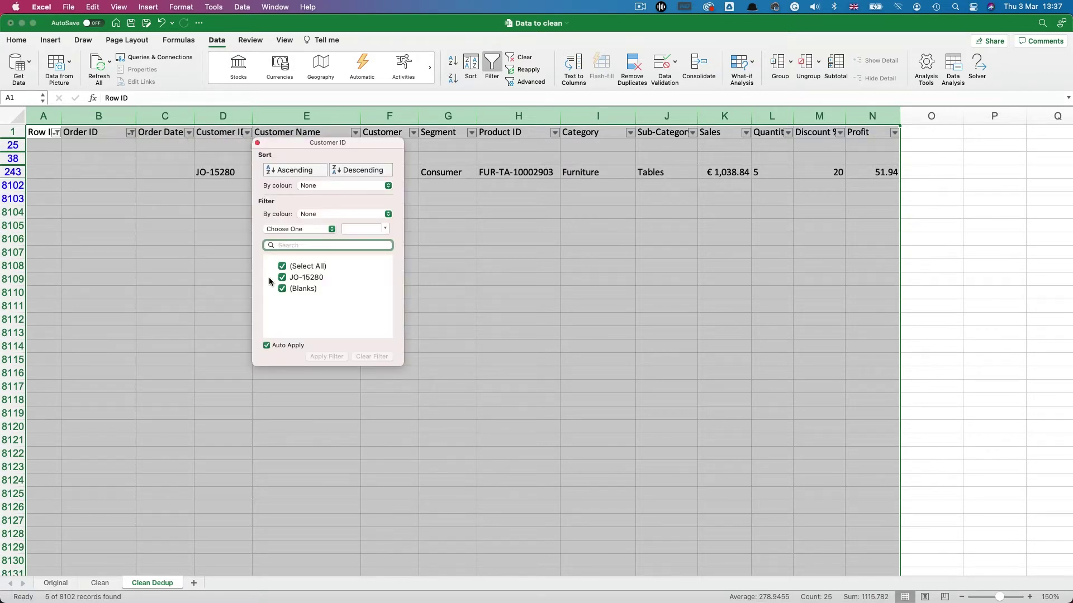
left_click(282, 277)
left_click(257, 143)
Delete the four remaining blank rows and turn the filter off.
left_click_drag(13, 146, 10, 187)
right_click(10, 187)
left_click(81, 264)
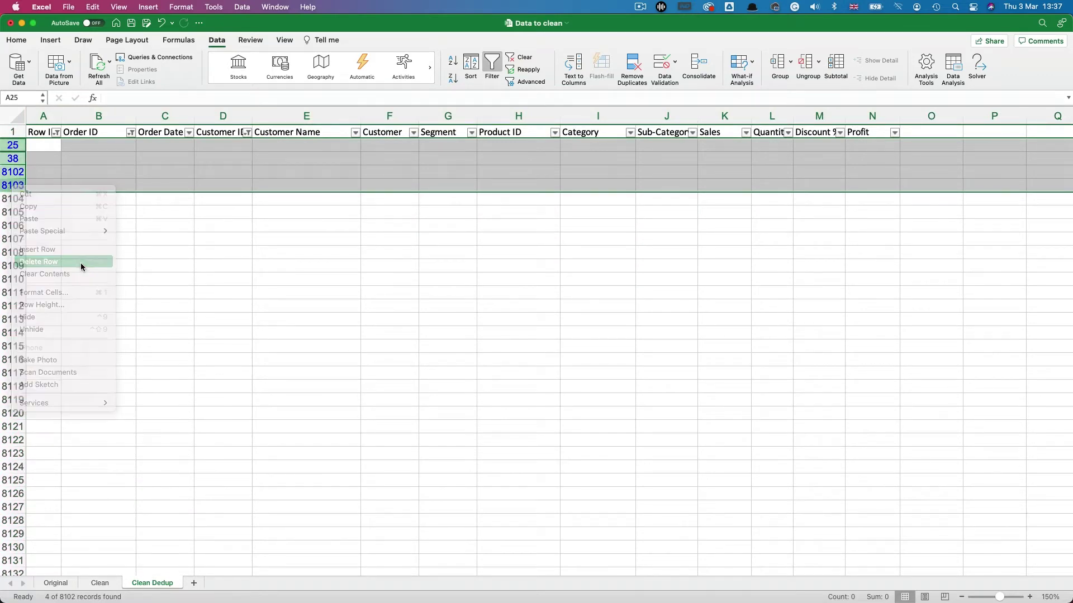
left_click(492, 67)
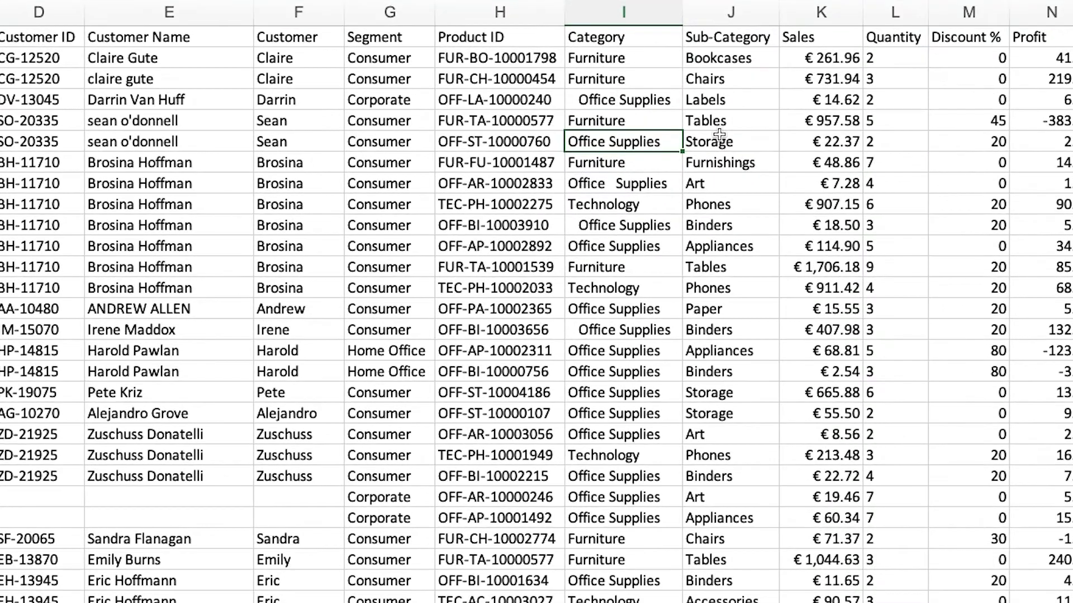
Inspect Category entries padded with extra spaces, such as Office Supplies in I4 and I6.
left_click(671, 105)
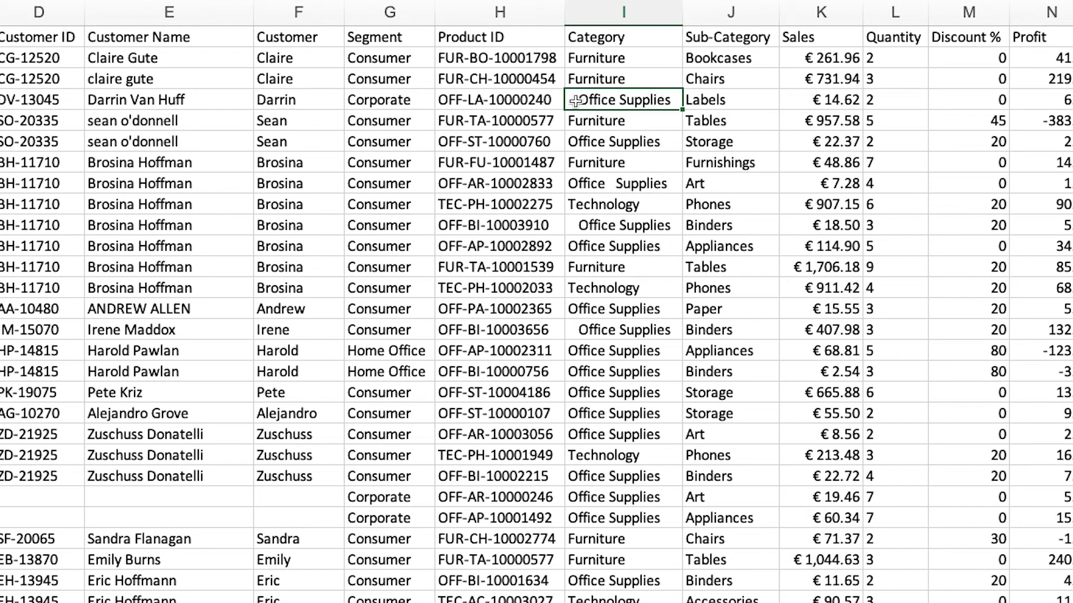
left_click_drag(575, 102, 567, 103)
left_click(658, 143)
double_click(681, 141)
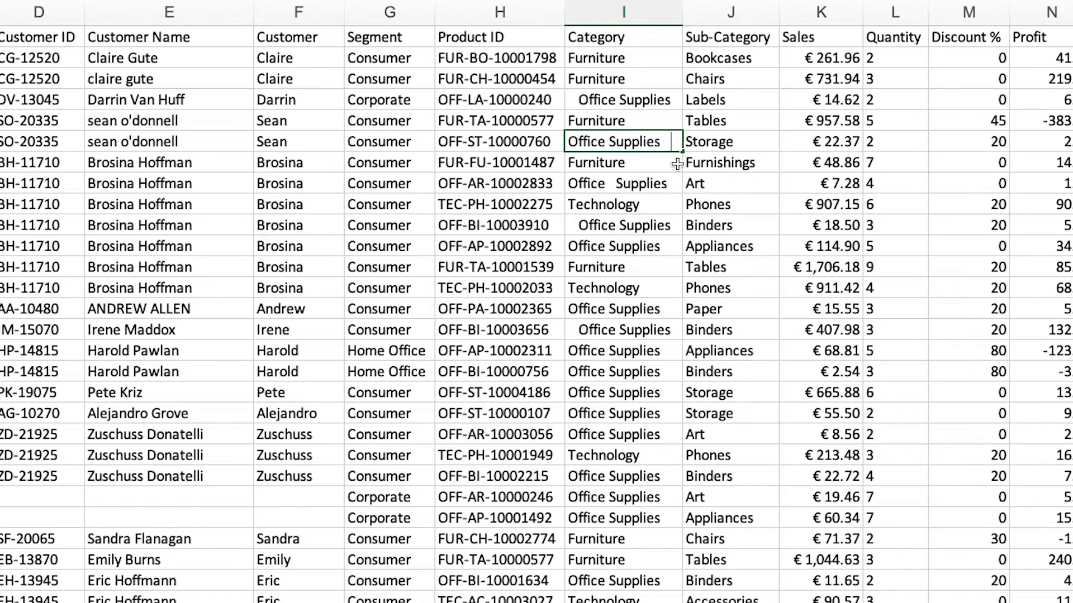
left_click(608, 7)
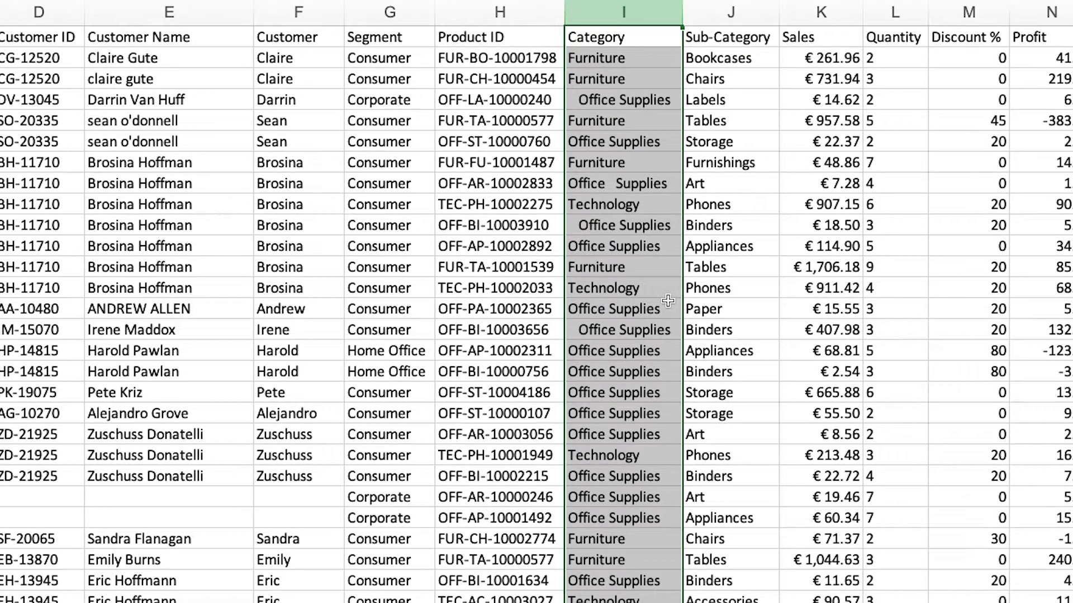
Insert column J and fill =TRIM(I2) down every row.
right_click(725, 8)
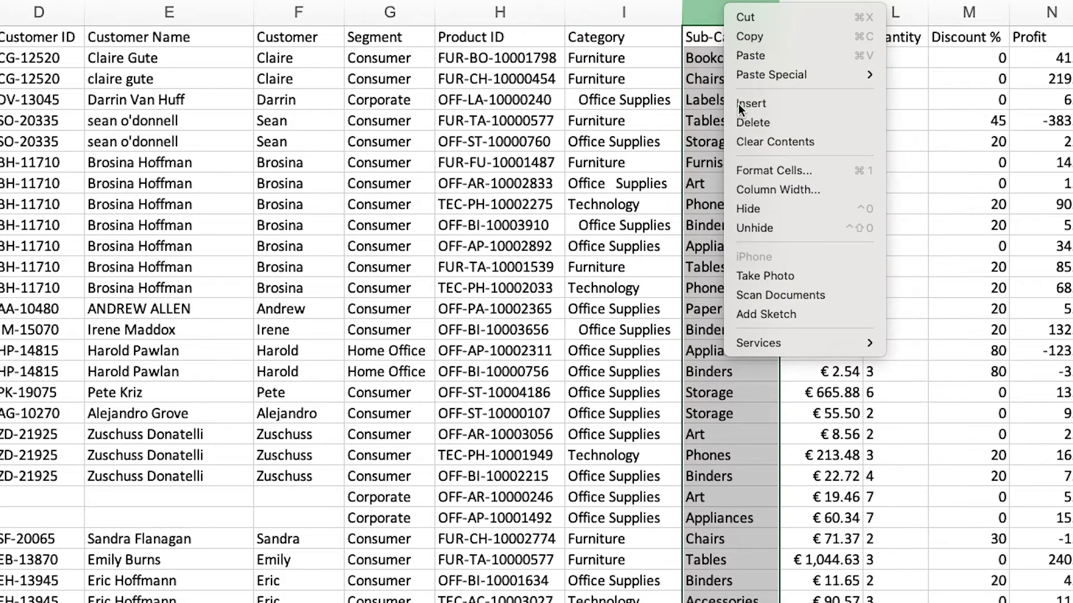
left_click(739, 104)
left_click(716, 54)
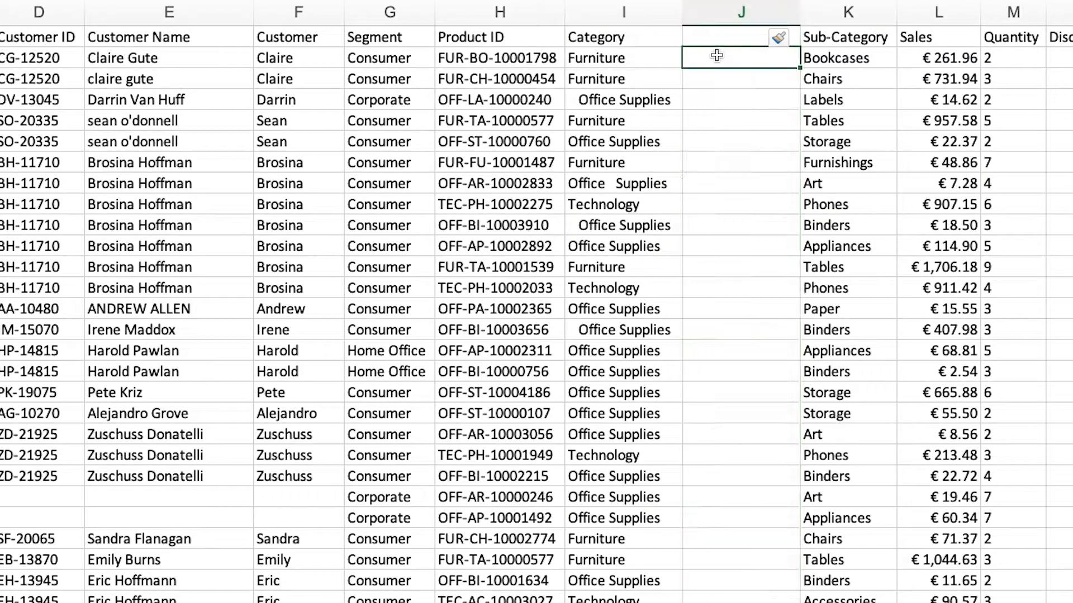
type("=TRIM(")
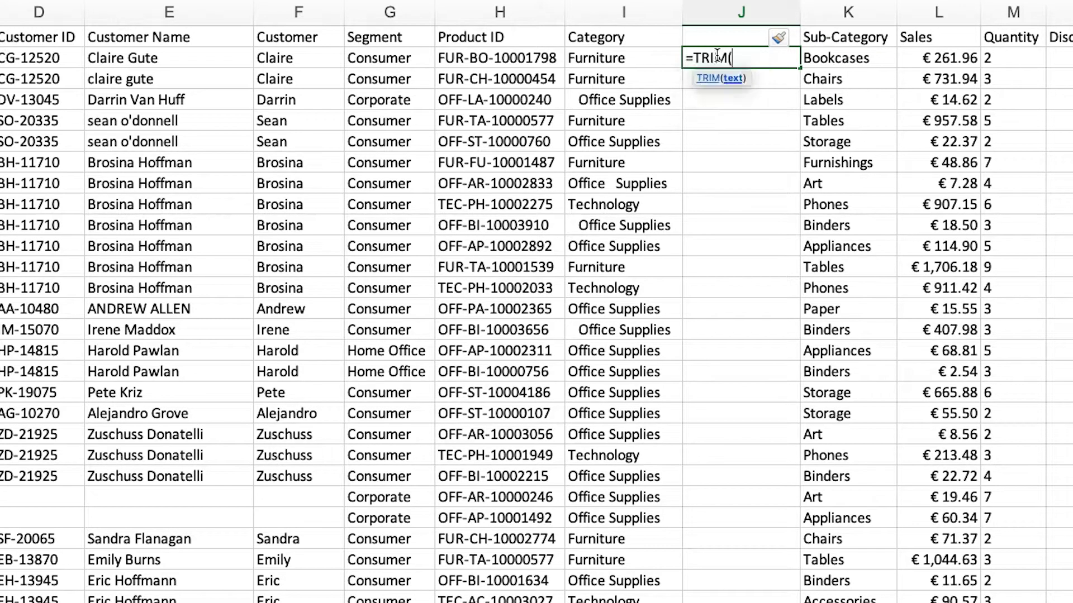
left_click(644, 57)
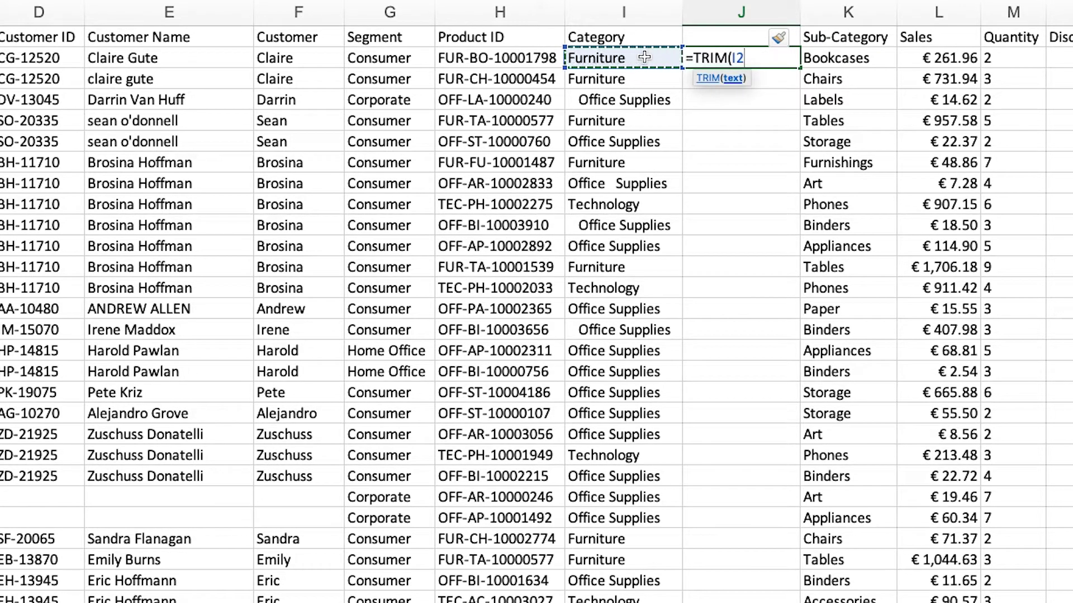
type(")")
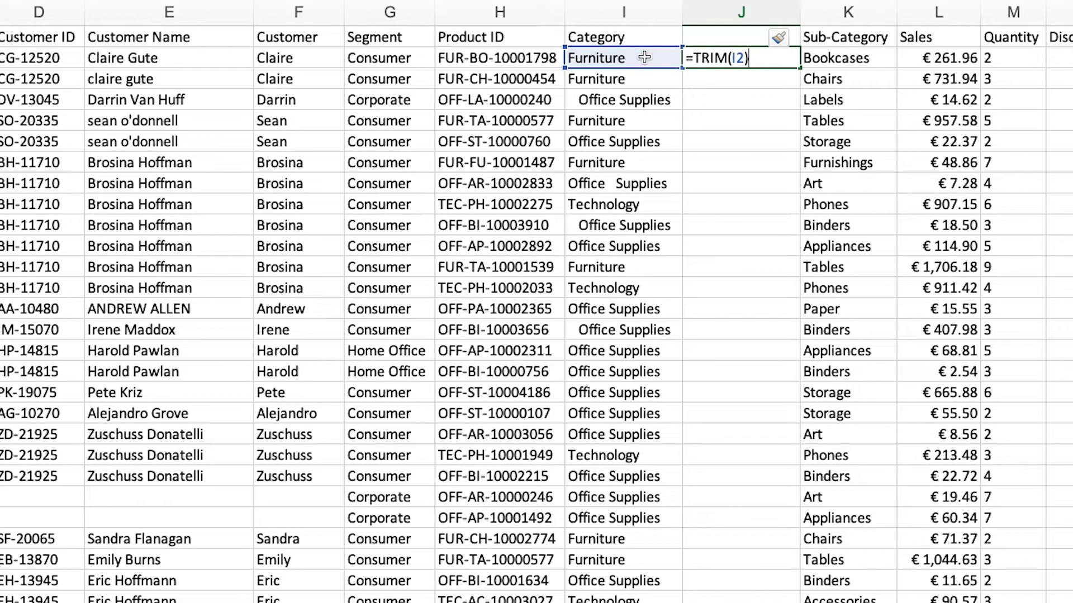
key("Return")
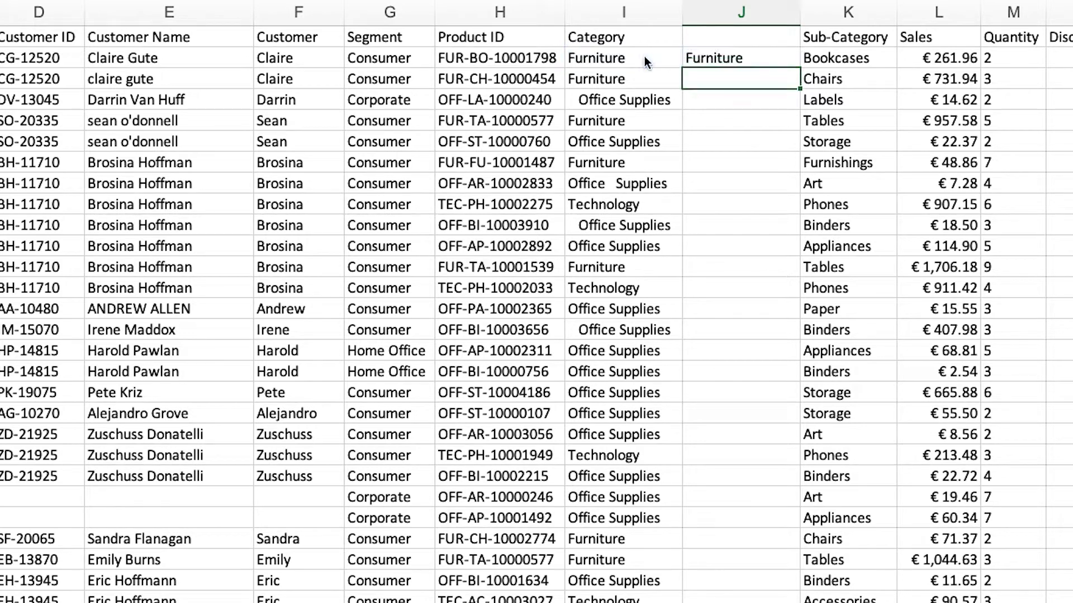
left_click(773, 58)
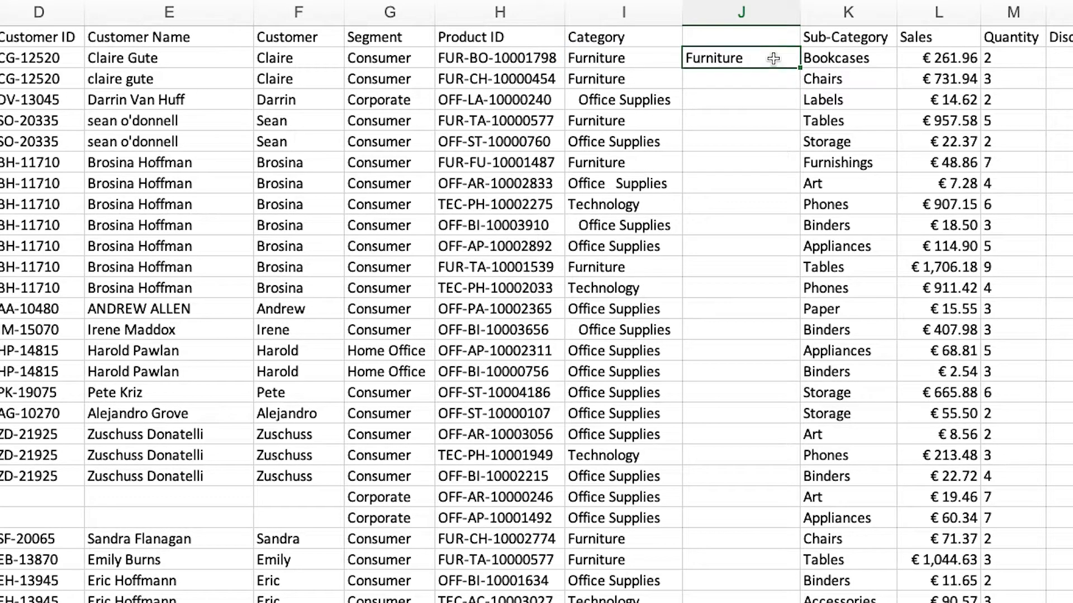
double_click(800, 67)
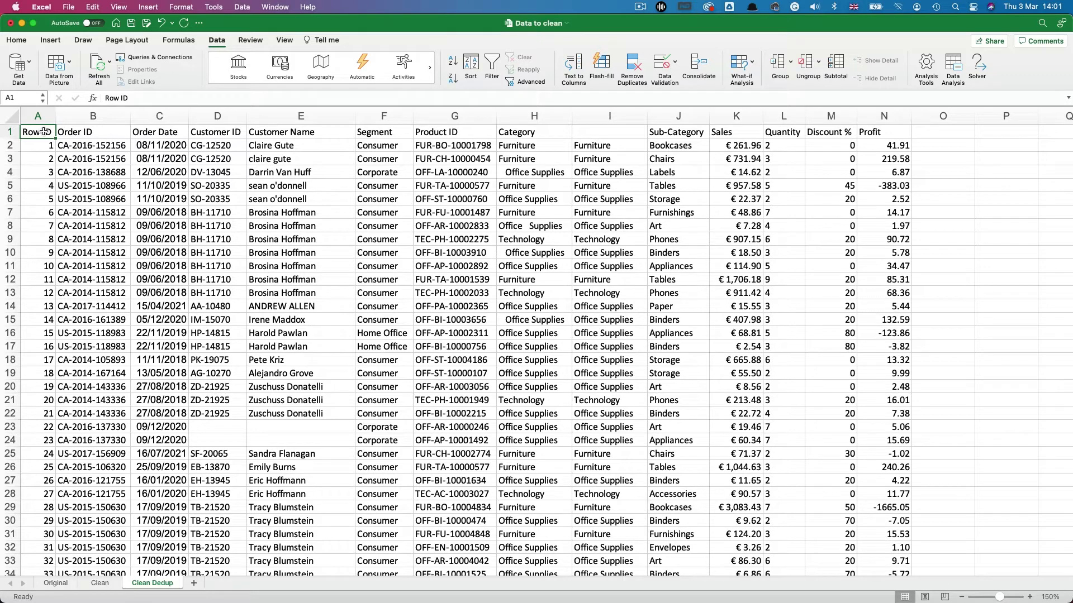
Insert a column before Segment and fill it with =PROPER(E2) for every customer name.
left_click(267, 119)
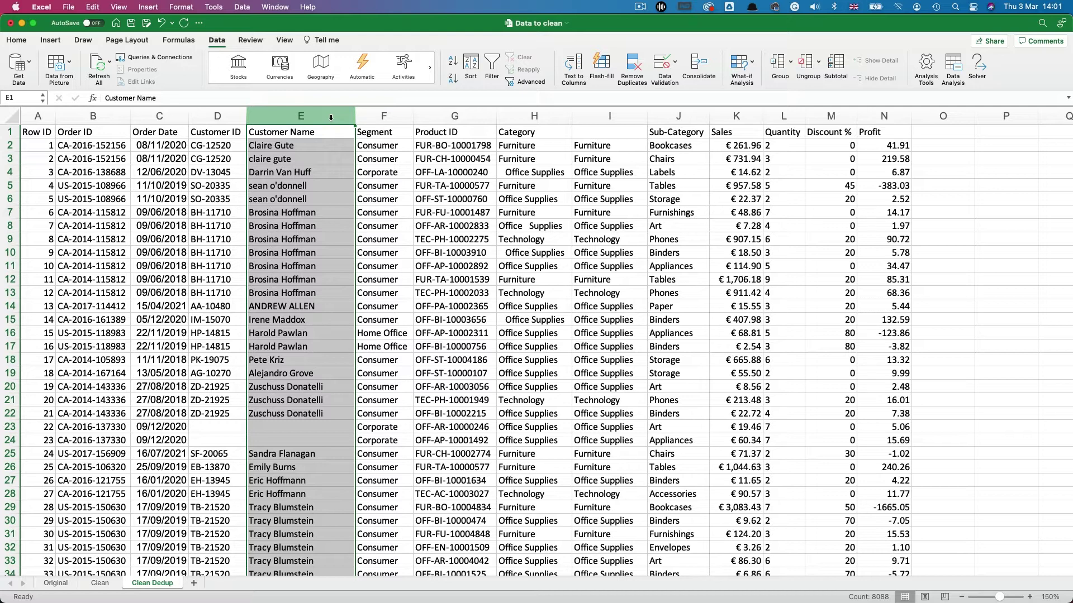
left_click(312, 307)
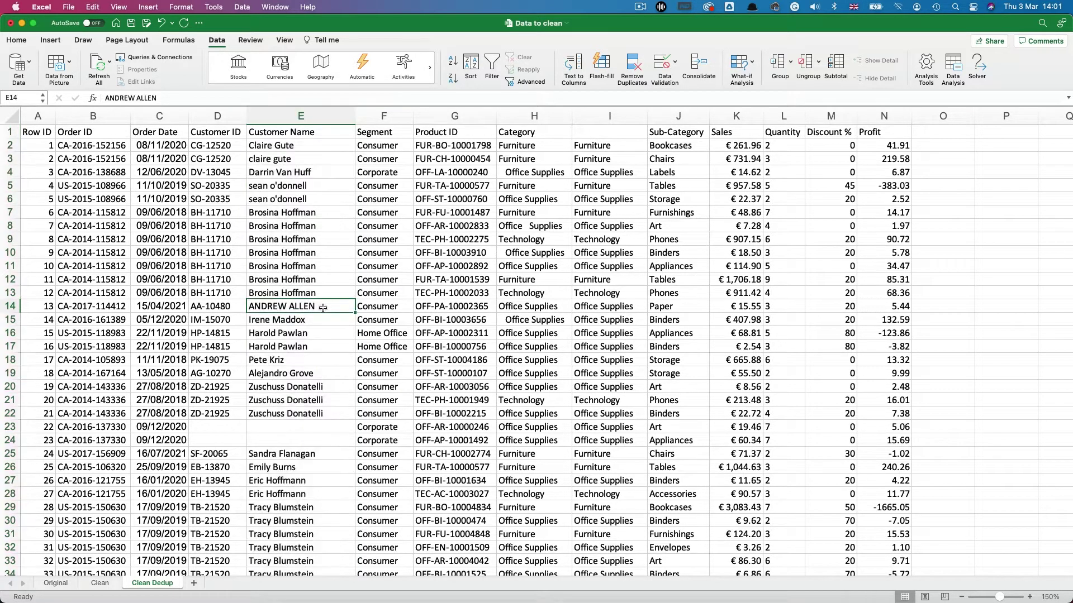
left_click(308, 145)
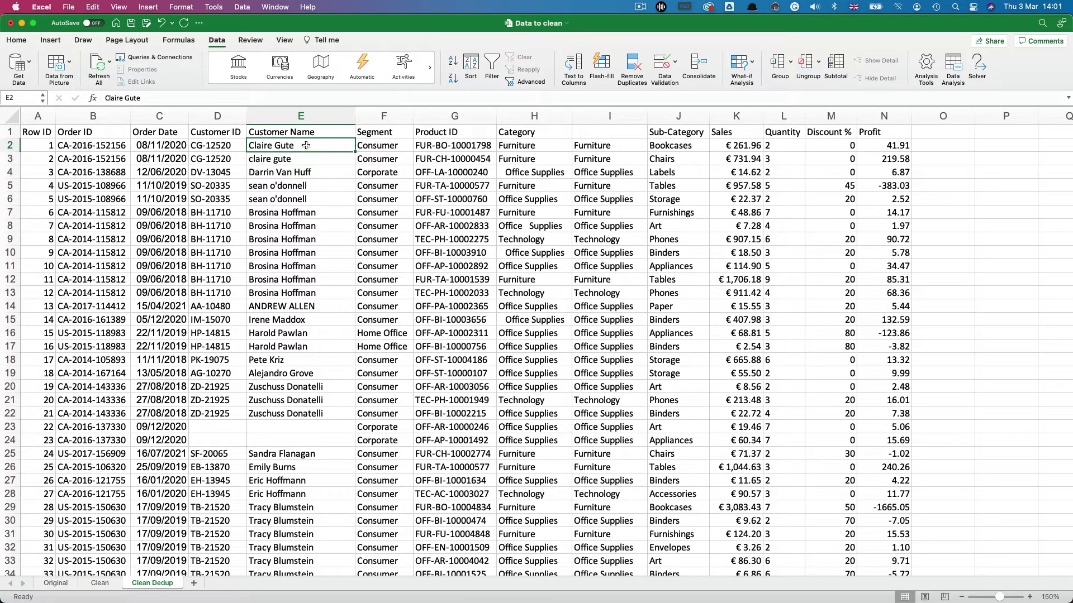
right_click(384, 116)
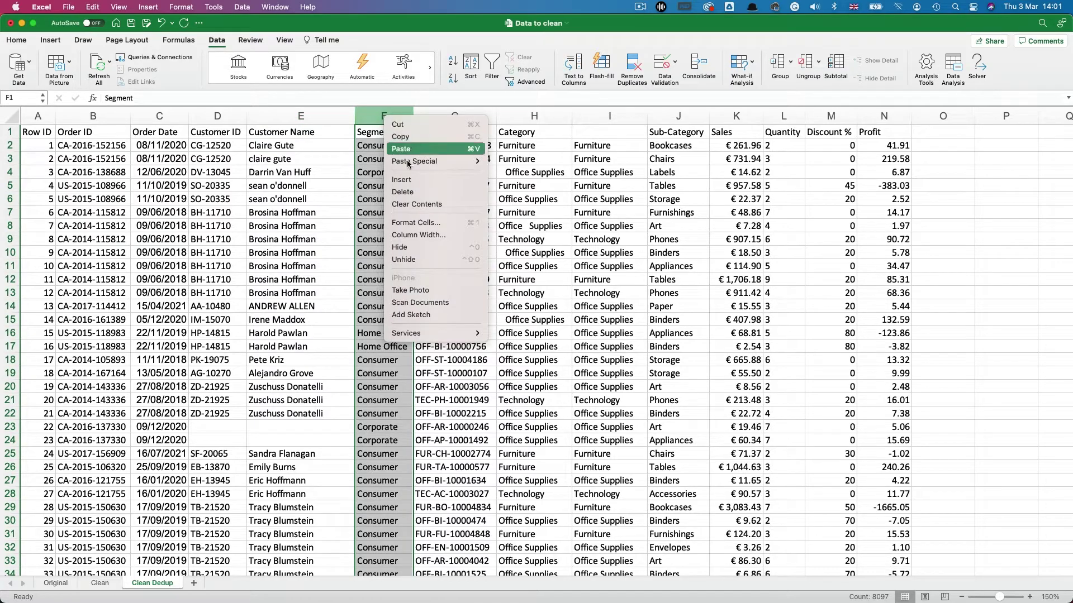
left_click(415, 180)
left_click(384, 148)
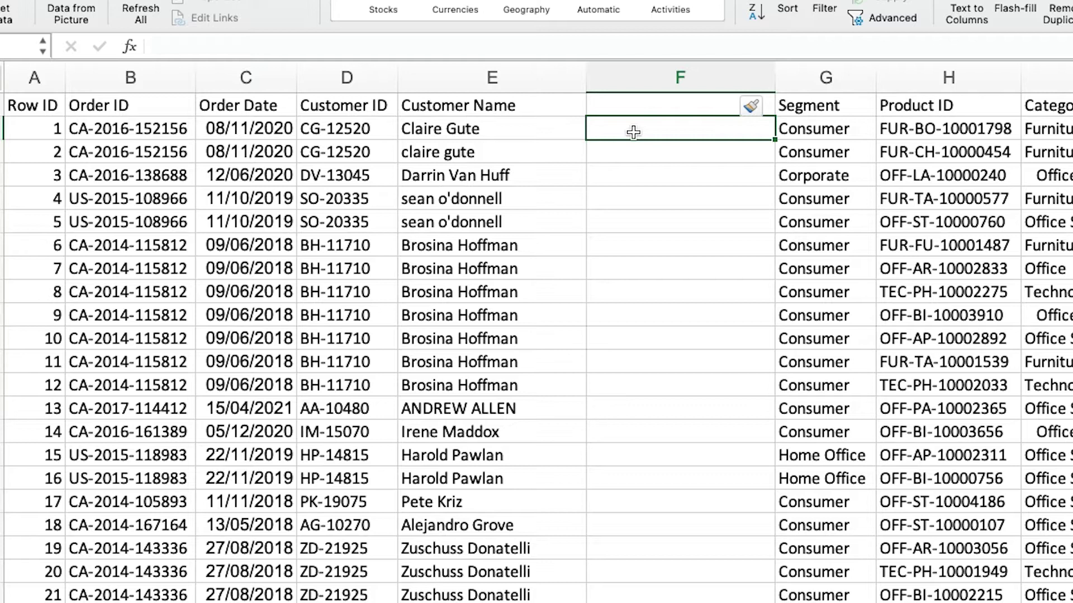
type("=PROPER(")
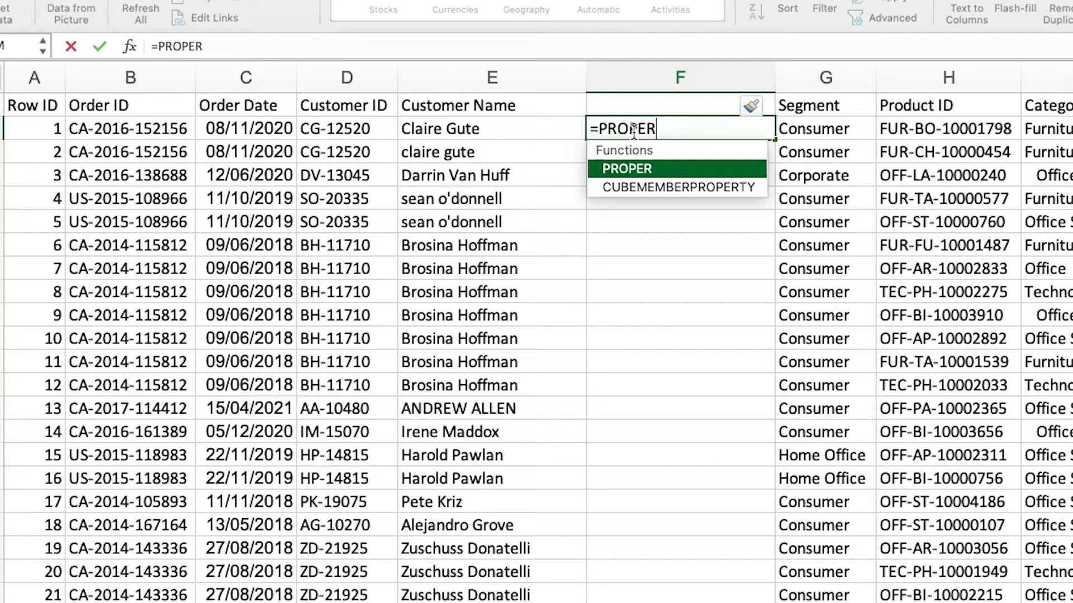
left_click(497, 129)
type(")")
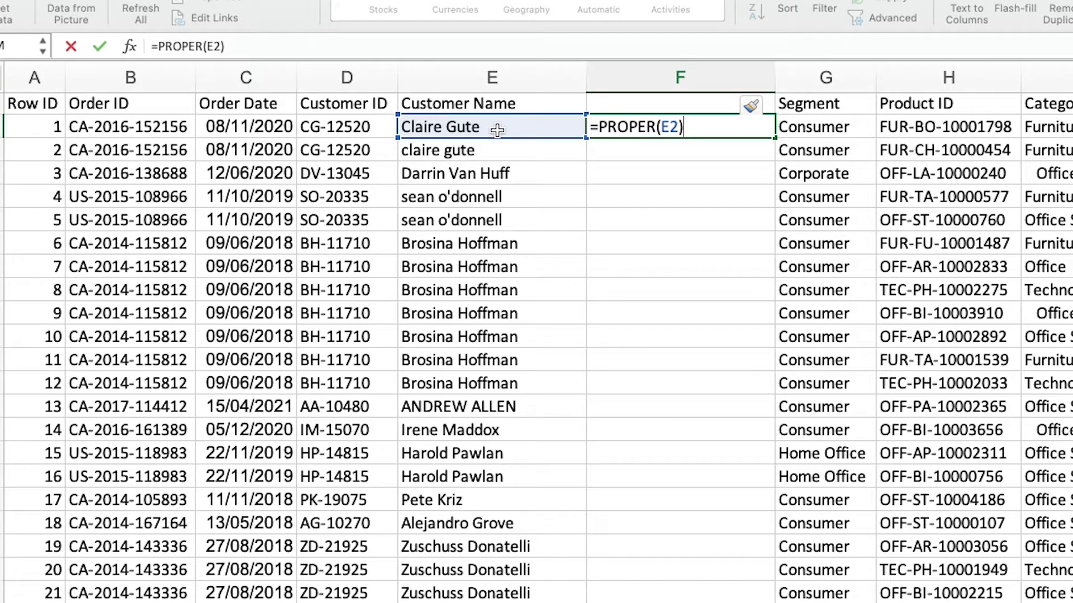
key("Return")
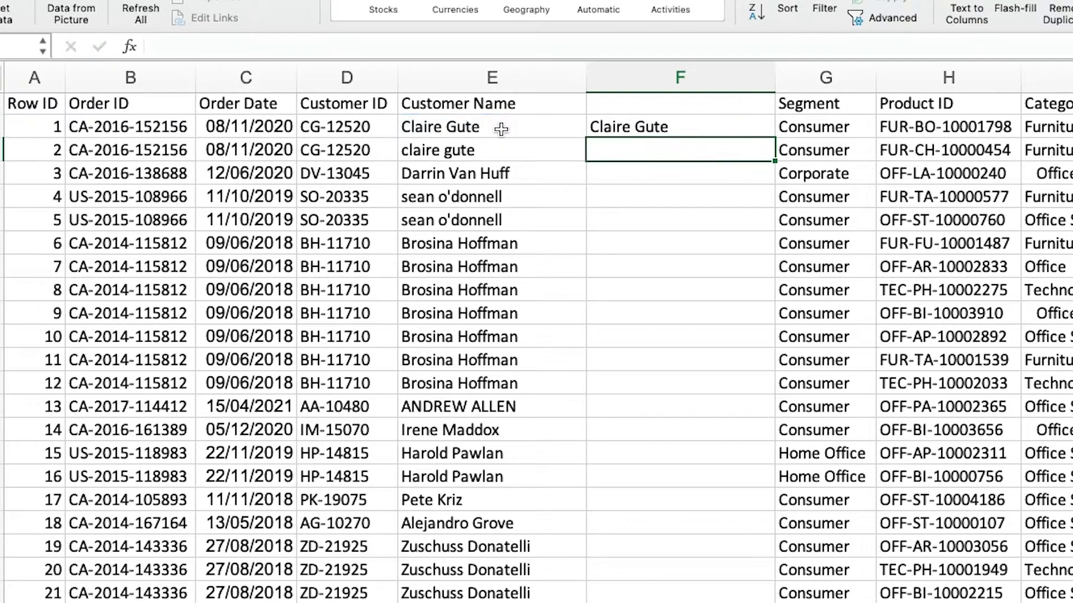
left_click(753, 130)
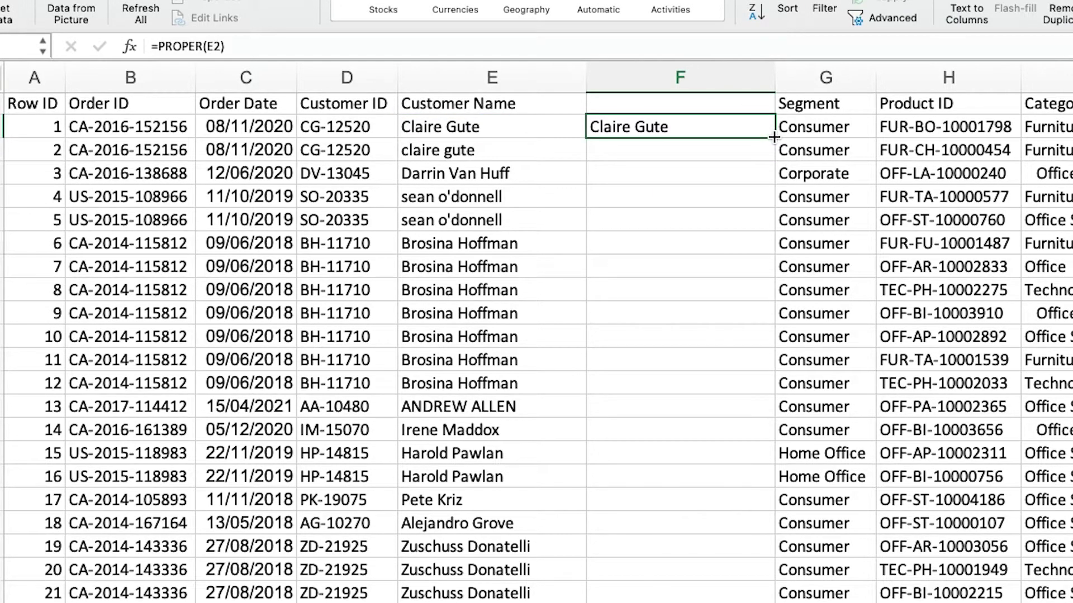
double_click(774, 137)
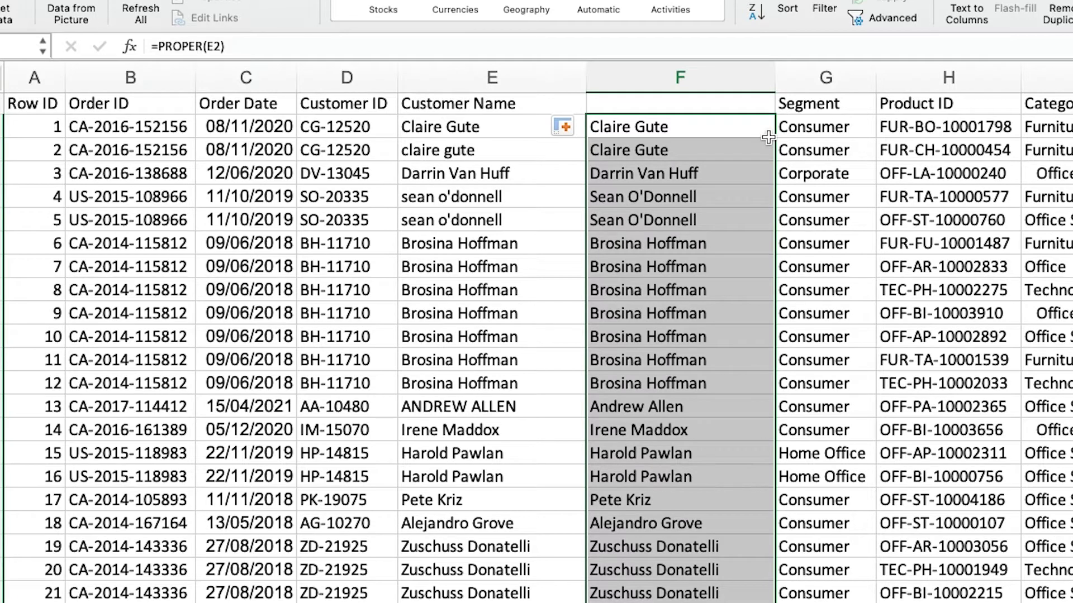
Try UPPER and LOWER in place of PROPER in the next rows' formulas for comparison.
left_click(695, 146)
double_click(176, 47)
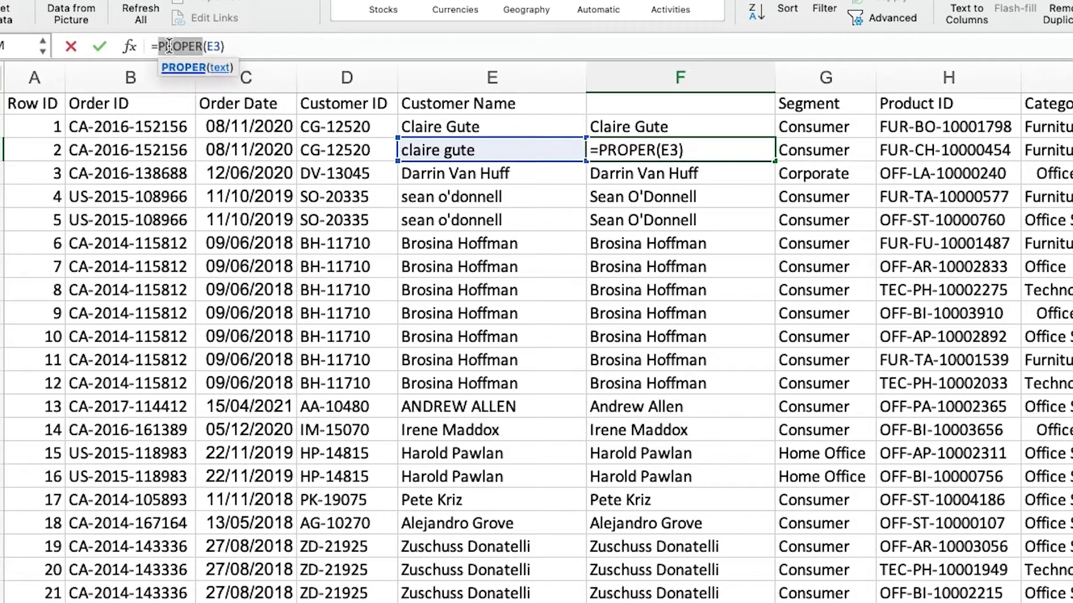
type("UPER")
key("BackSpace")
key("BackSpace")
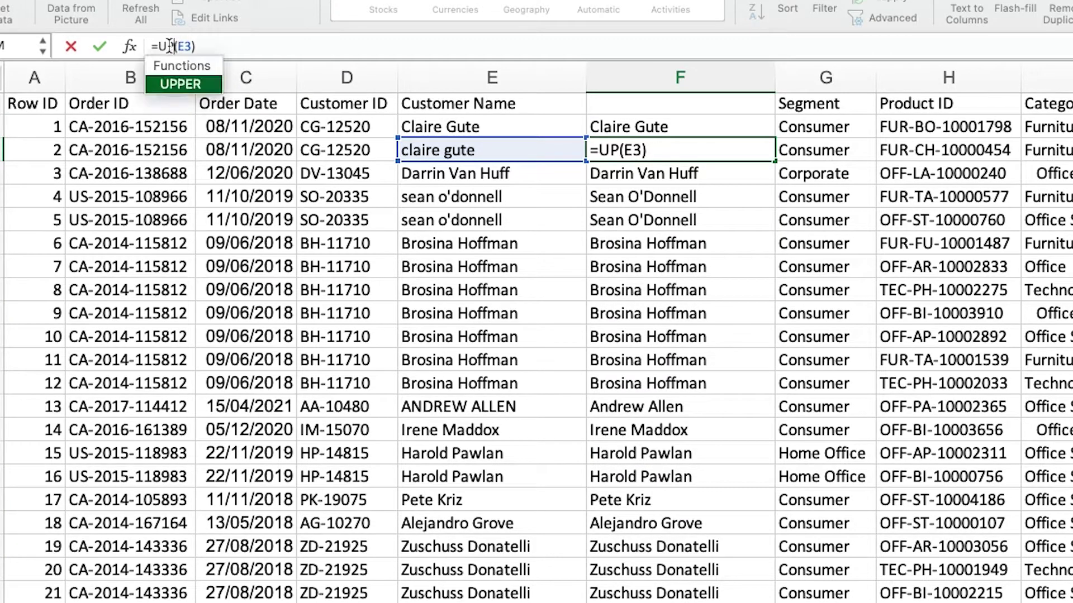
type("PER")
key("Return")
double_click(173, 46)
type("LOWER")
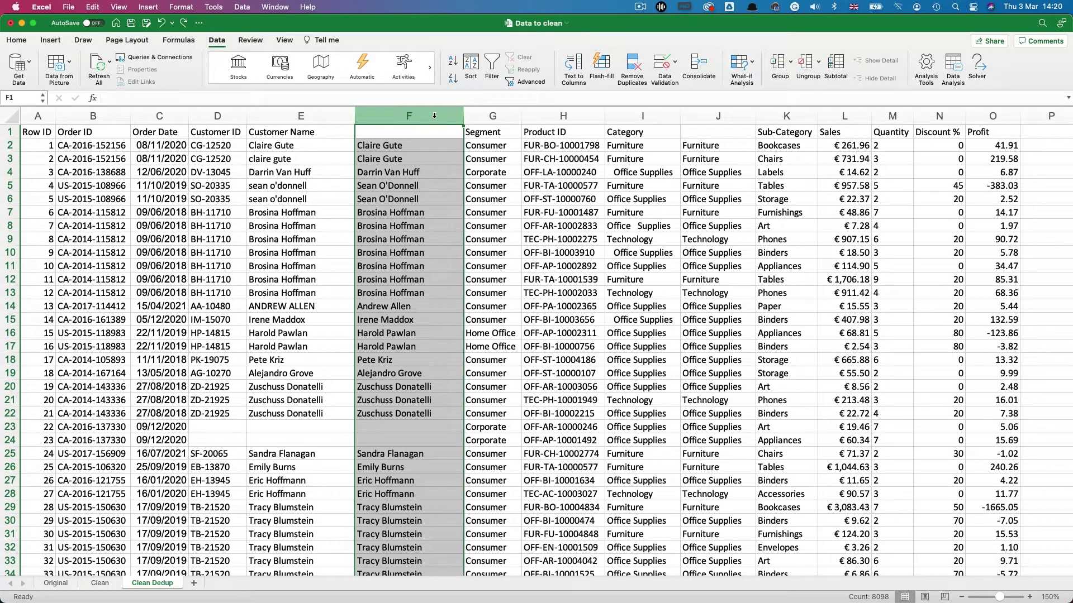
left_click(500, 115)
Insert a column before Segment, enter Claire in G2 and G3, and Flash Fill the first names.
right_click(504, 116)
left_click(521, 178)
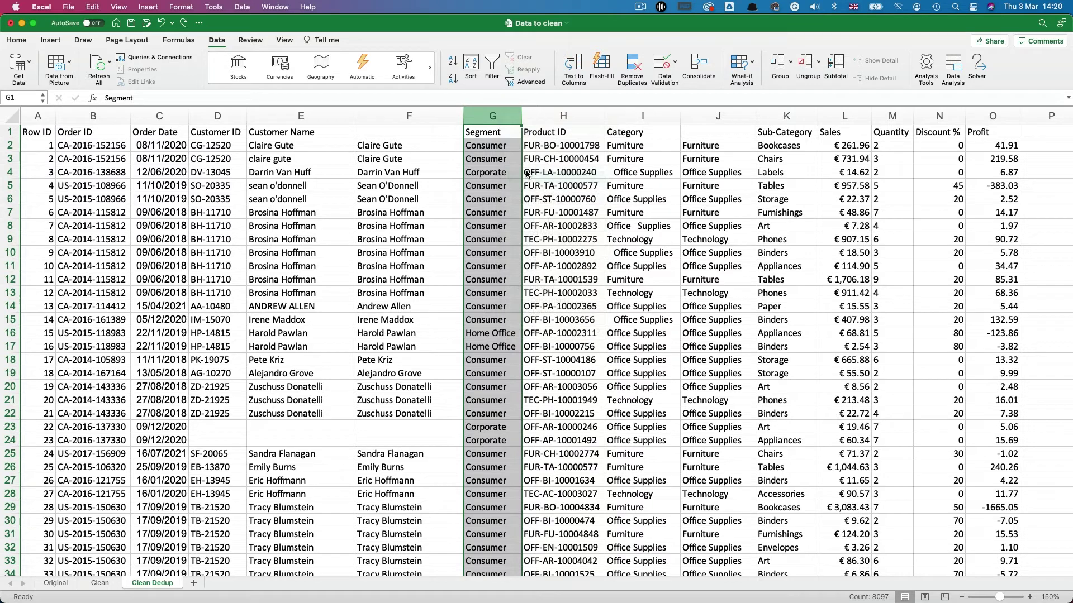
left_click(488, 143)
type("Claire")
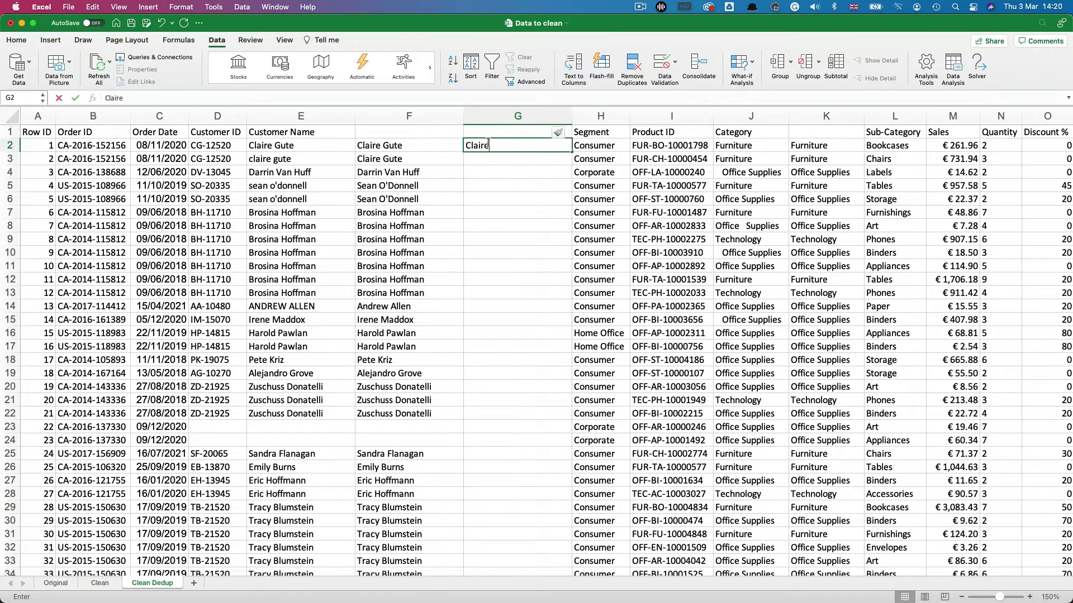
key("Return")
type("Claire")
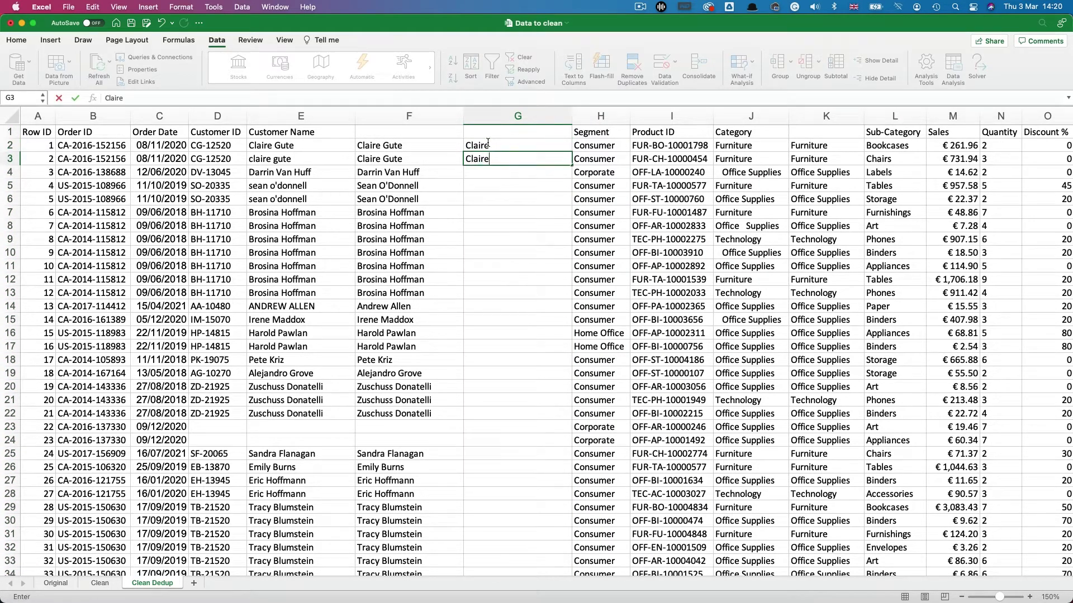
key("Return")
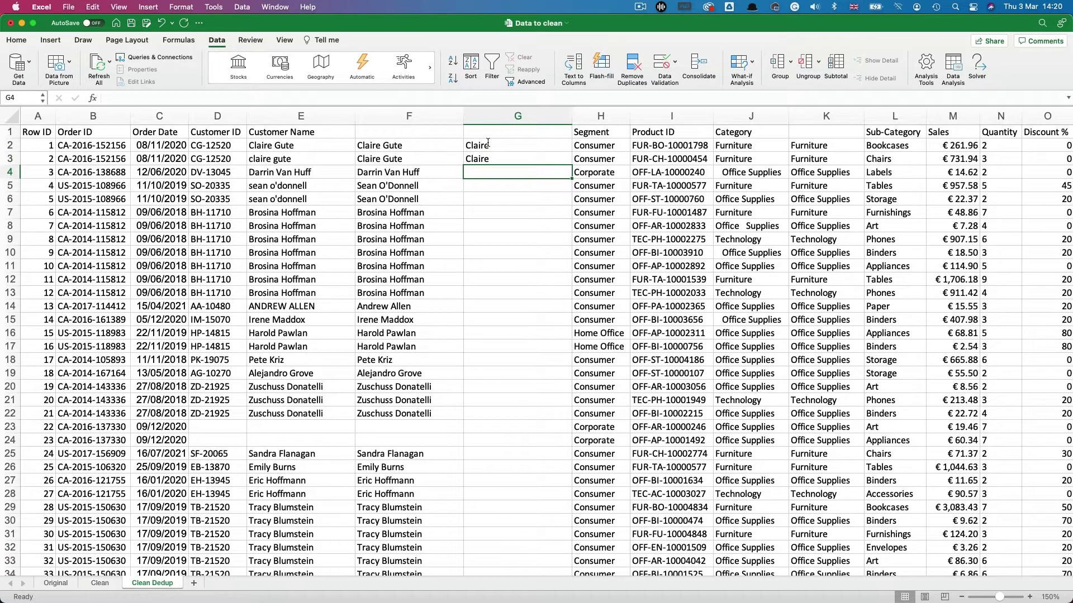
left_click(602, 70)
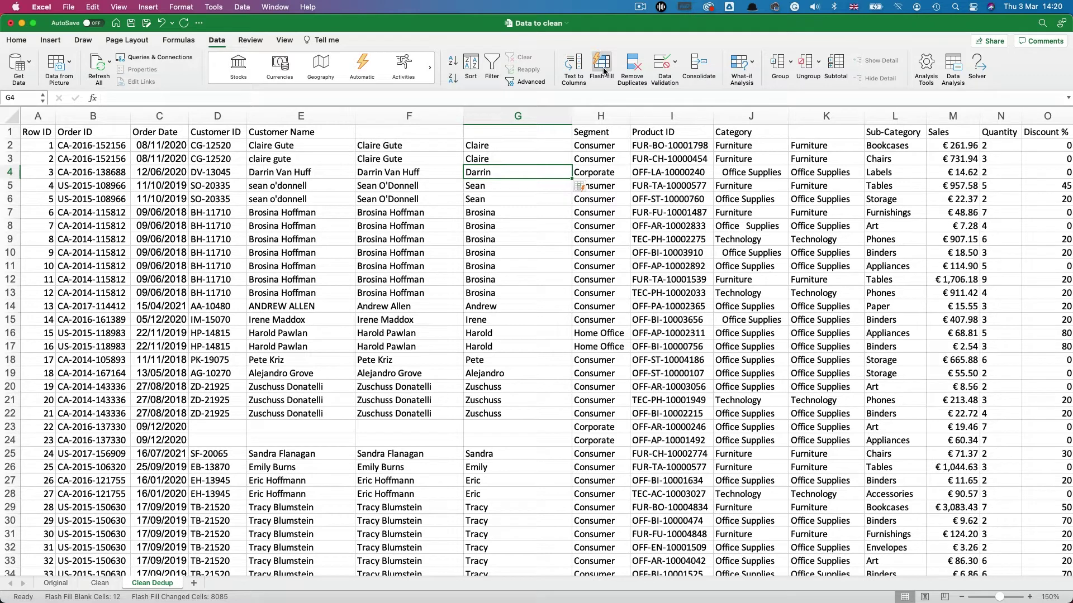
Insert a column before Category, paste 10001798 from the first Product ID, and Flash Fill the rest.
left_click(752, 115)
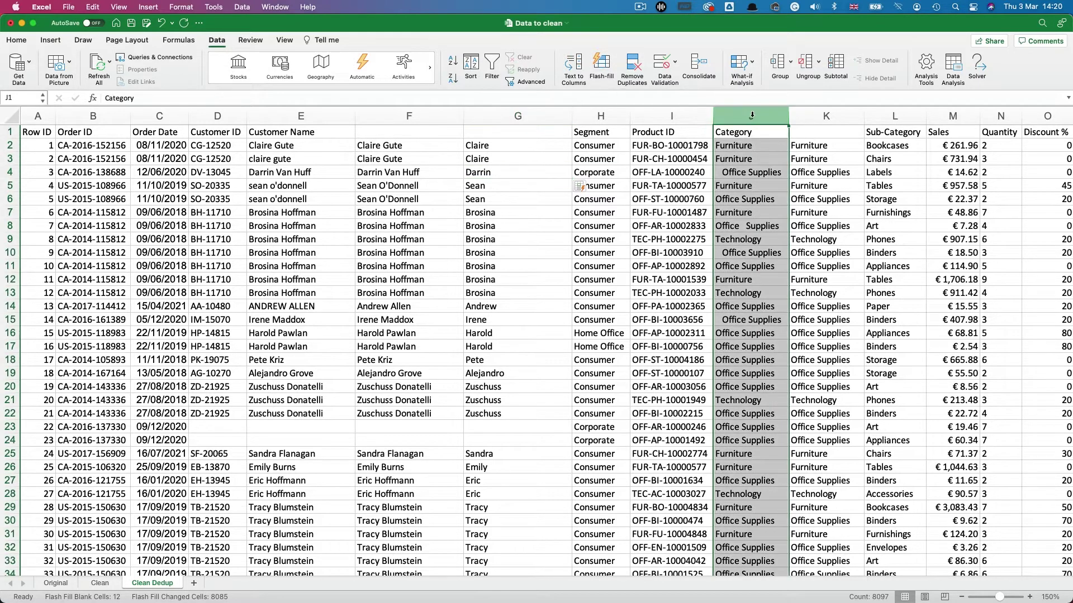
right_click(752, 116)
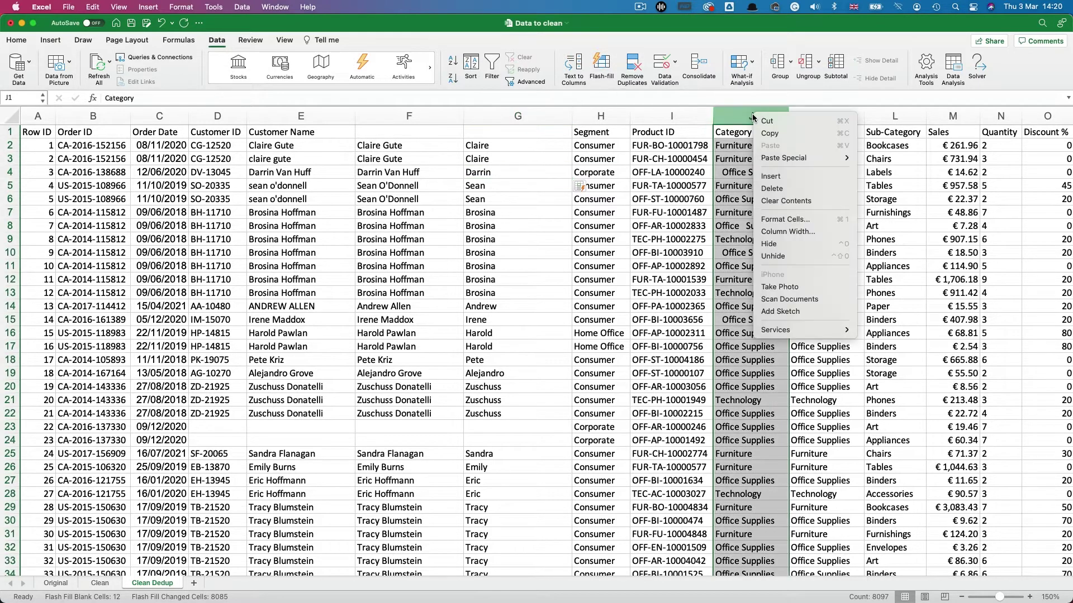
left_click(764, 175)
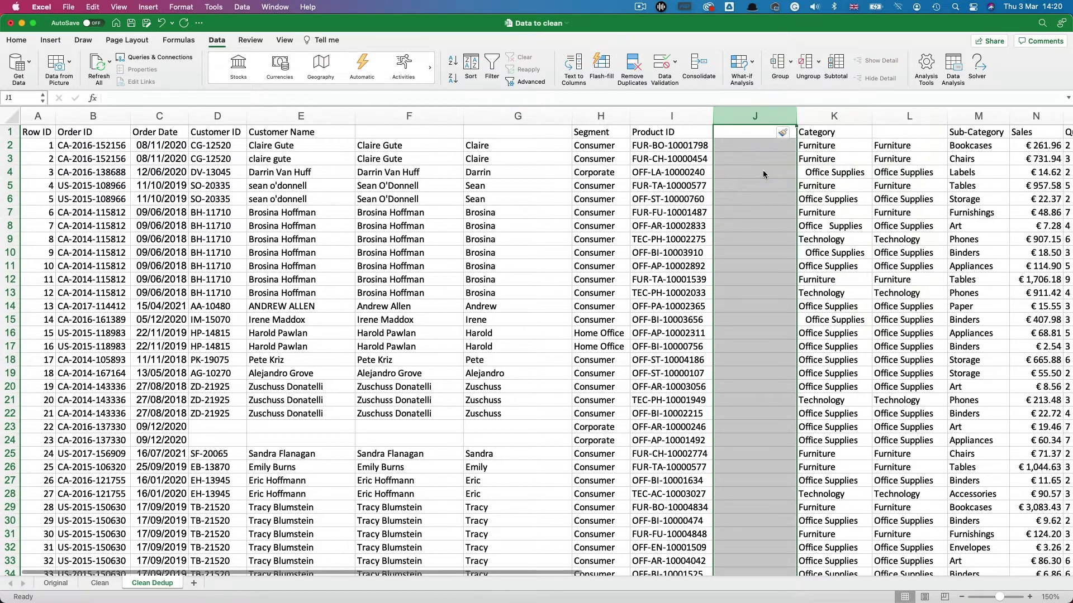
left_click(692, 147)
double_click(144, 99)
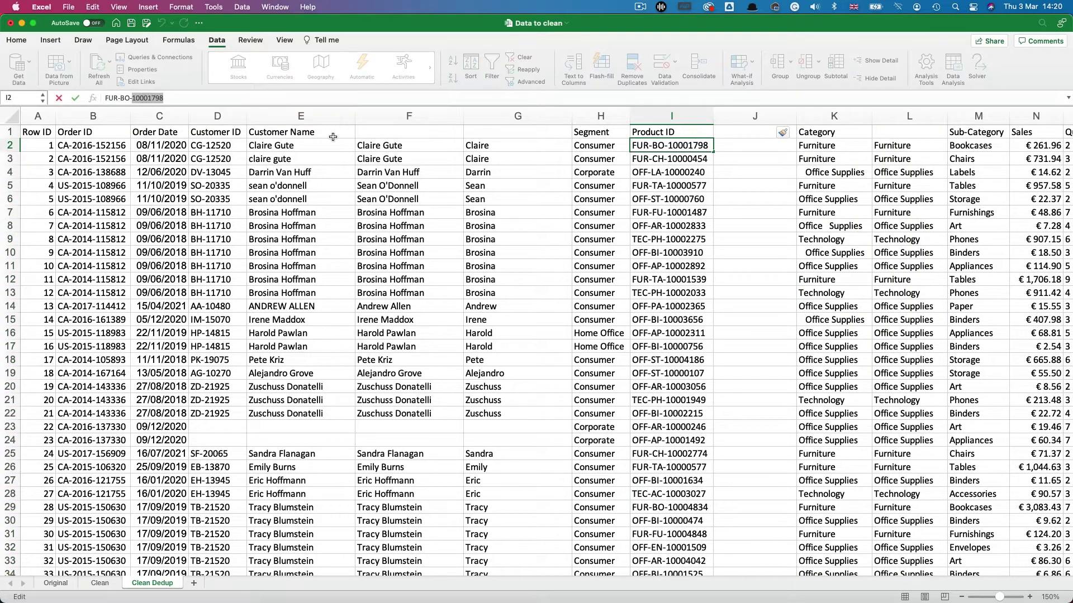
key("super+c")
left_click(747, 146)
key("super+v")
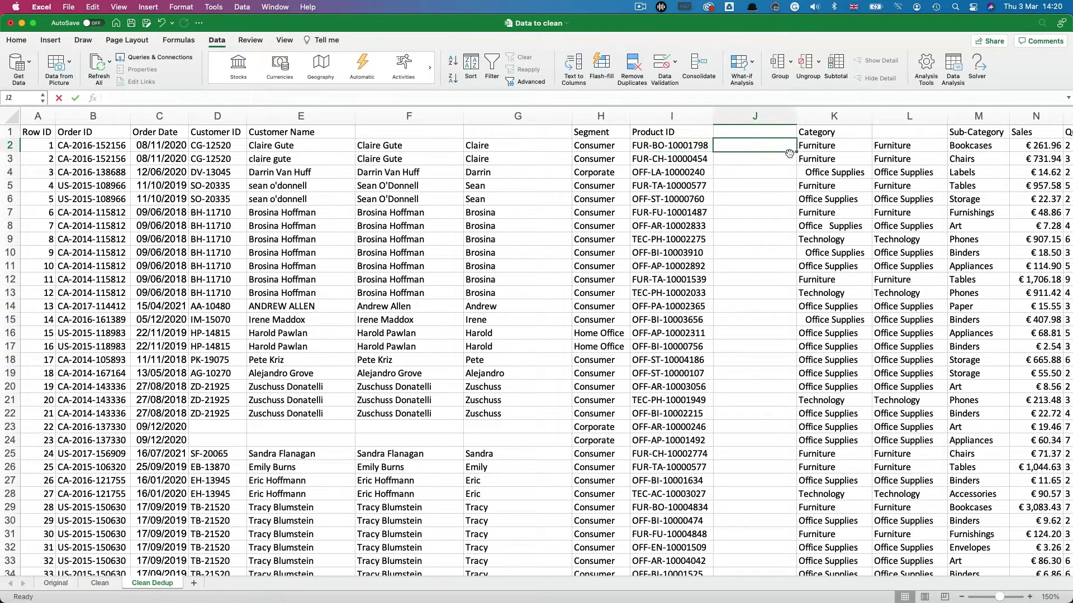
left_click(791, 158)
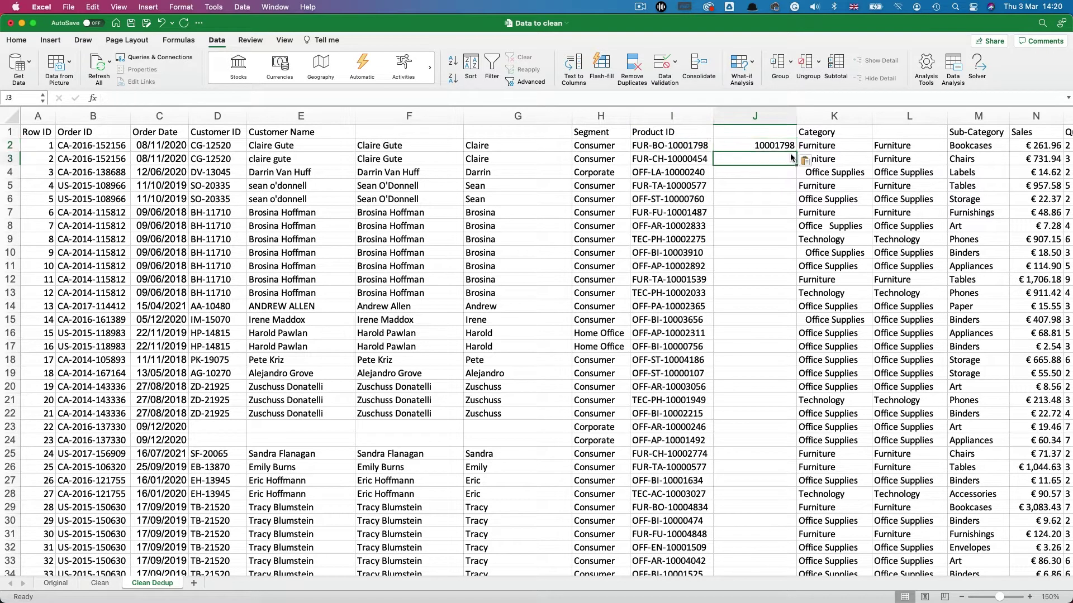
left_click(603, 65)
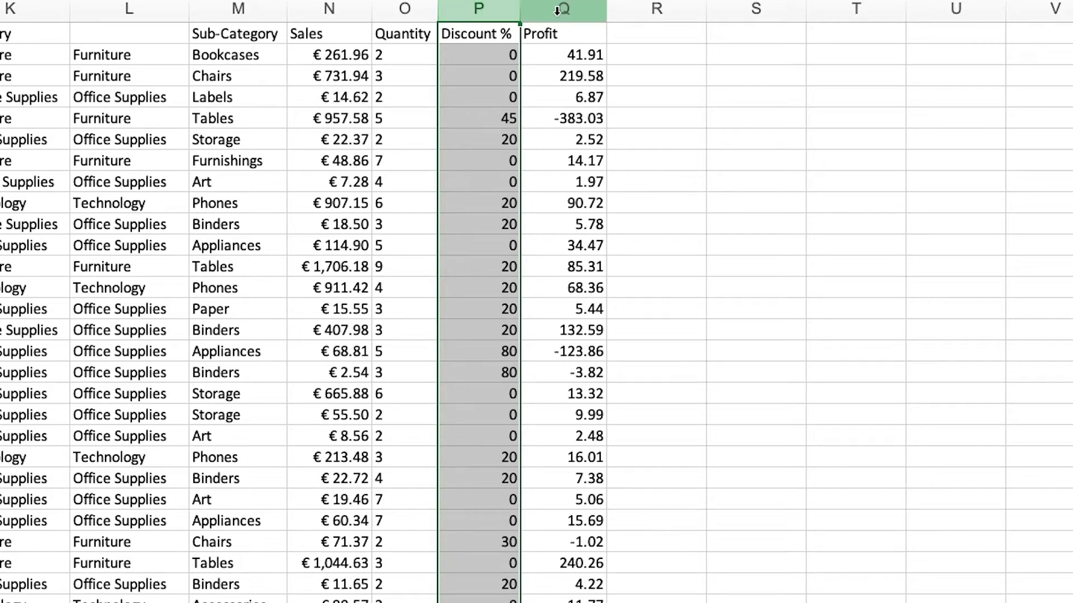
Insert a column before Profit and fill it with =P2/100 down every row.
right_click(586, 9)
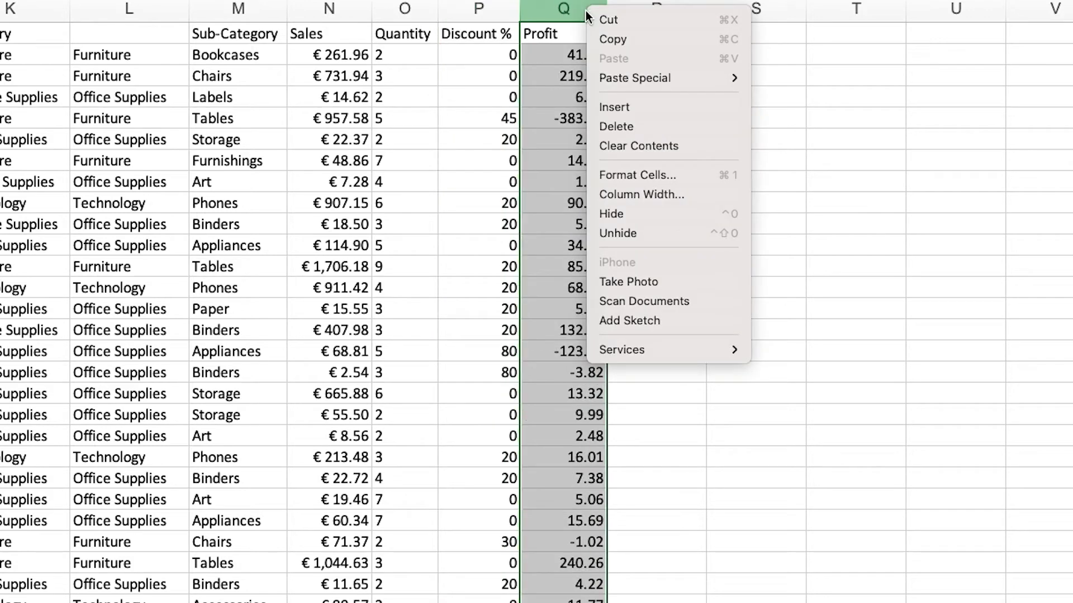
left_click(594, 106)
left_click(568, 55)
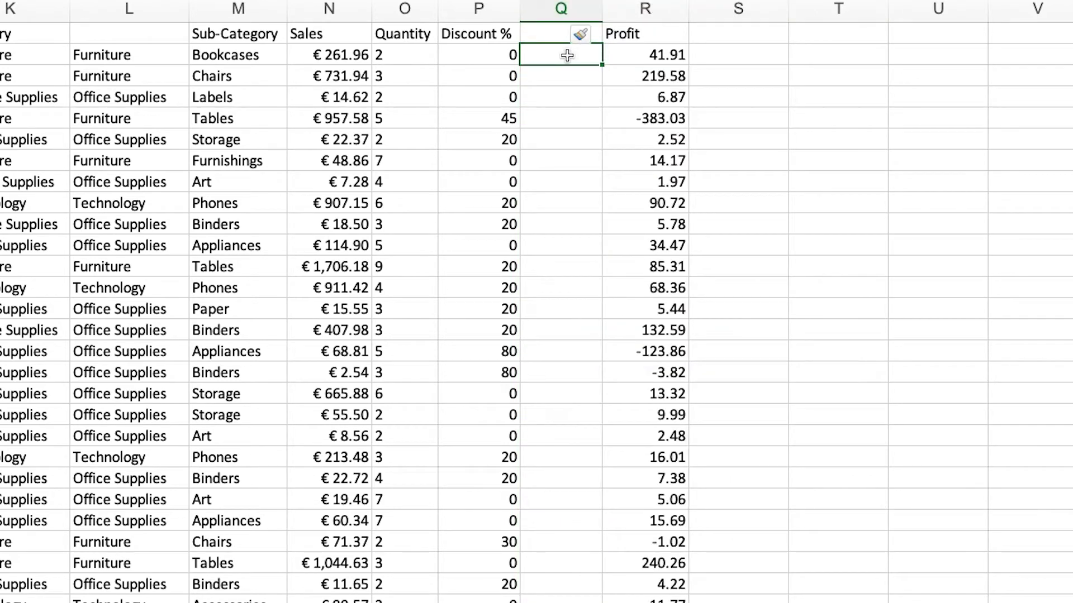
type("=")
left_click(502, 52)
type("/100")
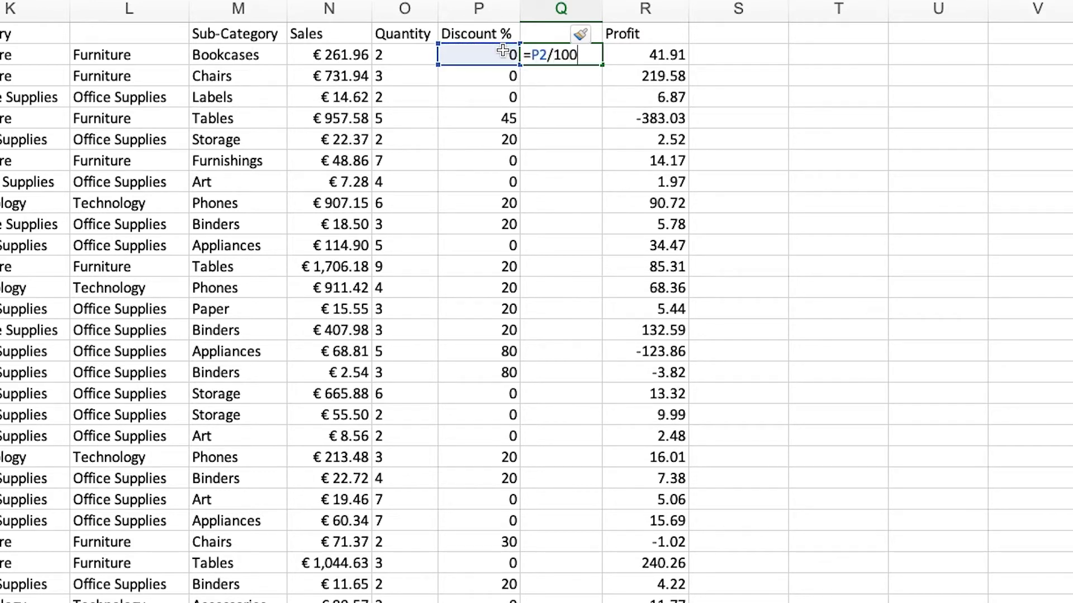
key("Return")
left_click(593, 56)
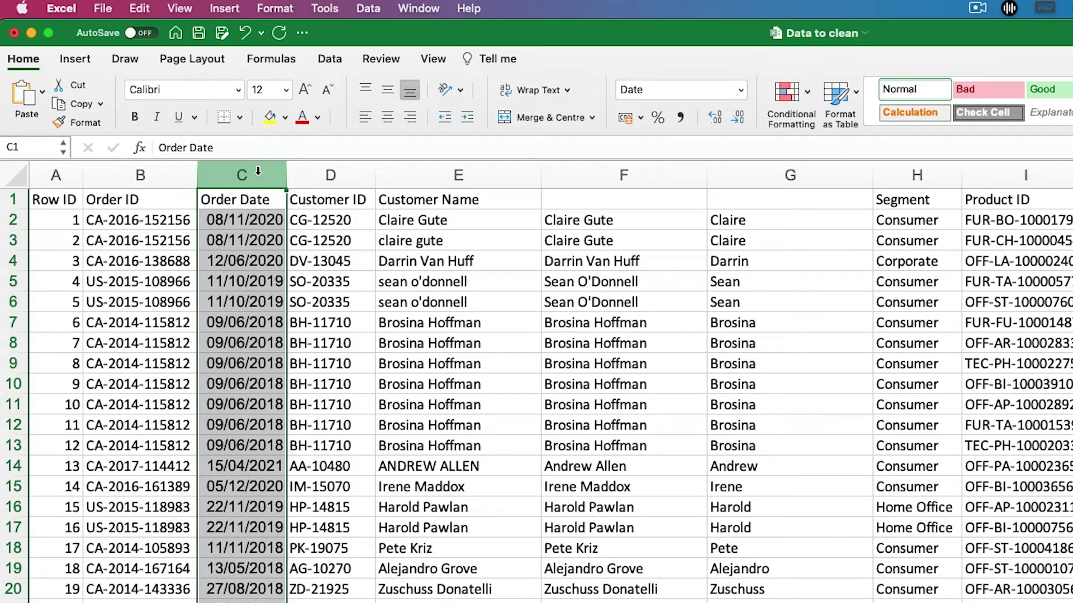
Format the Order Date column with the 2012-03-14 ISO date type.
left_click(275, 8)
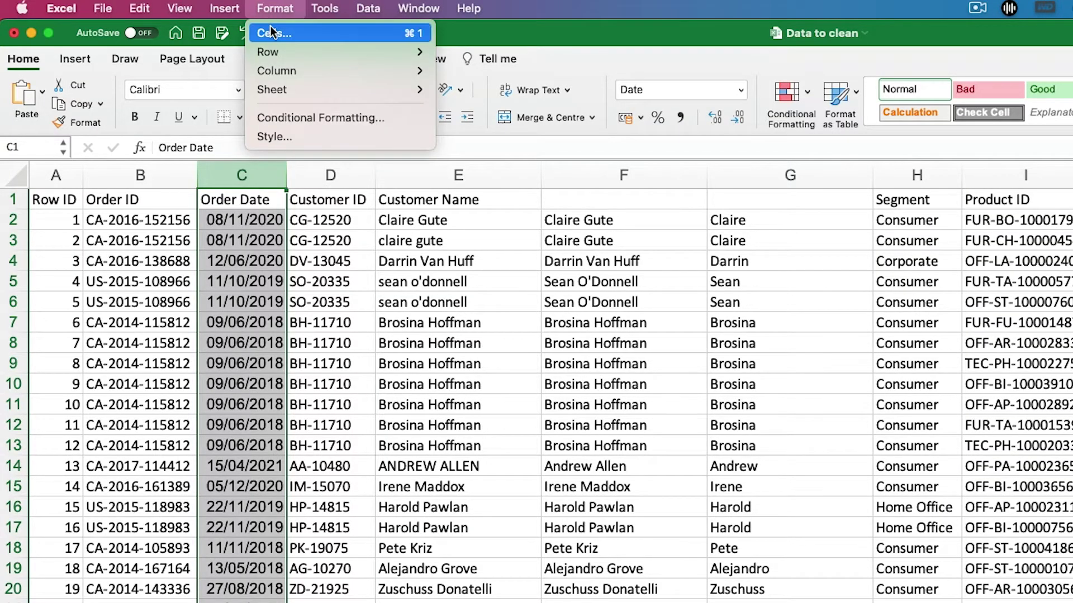
left_click(270, 32)
left_click(617, 269)
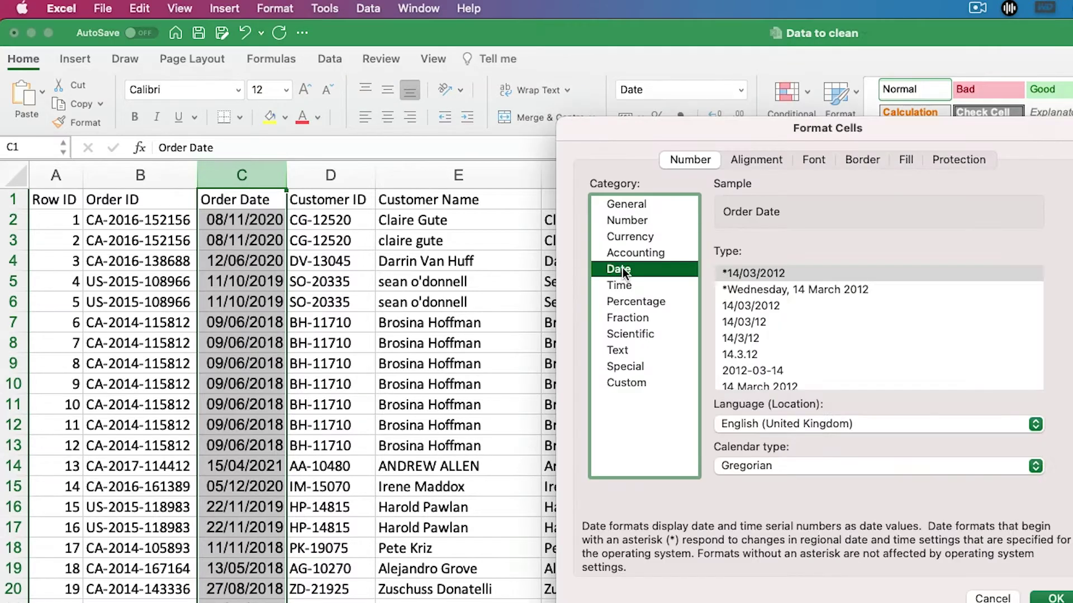
left_click(785, 372)
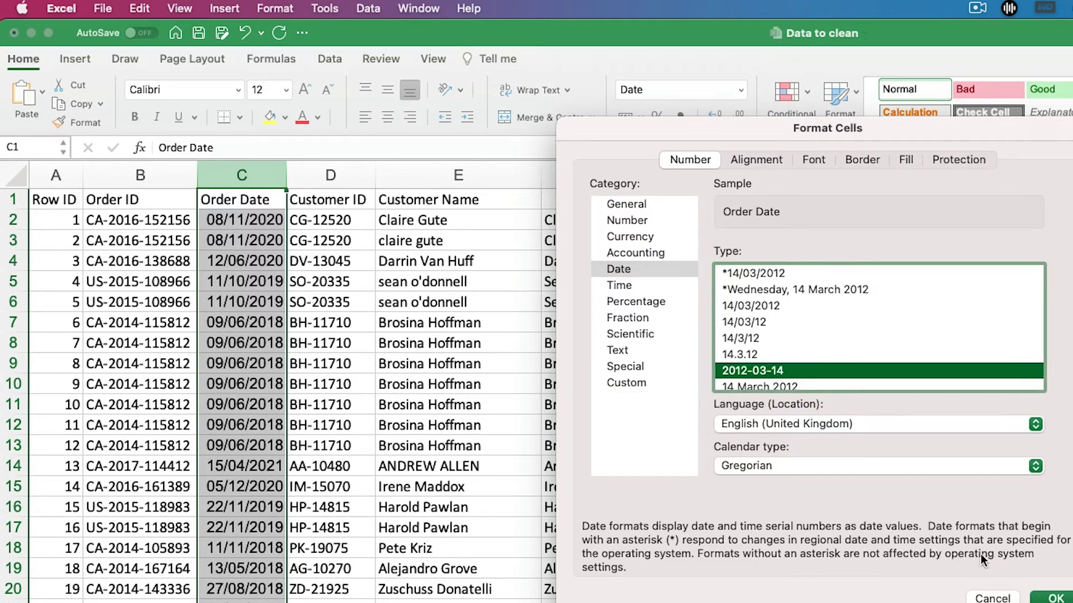
left_click(1045, 596)
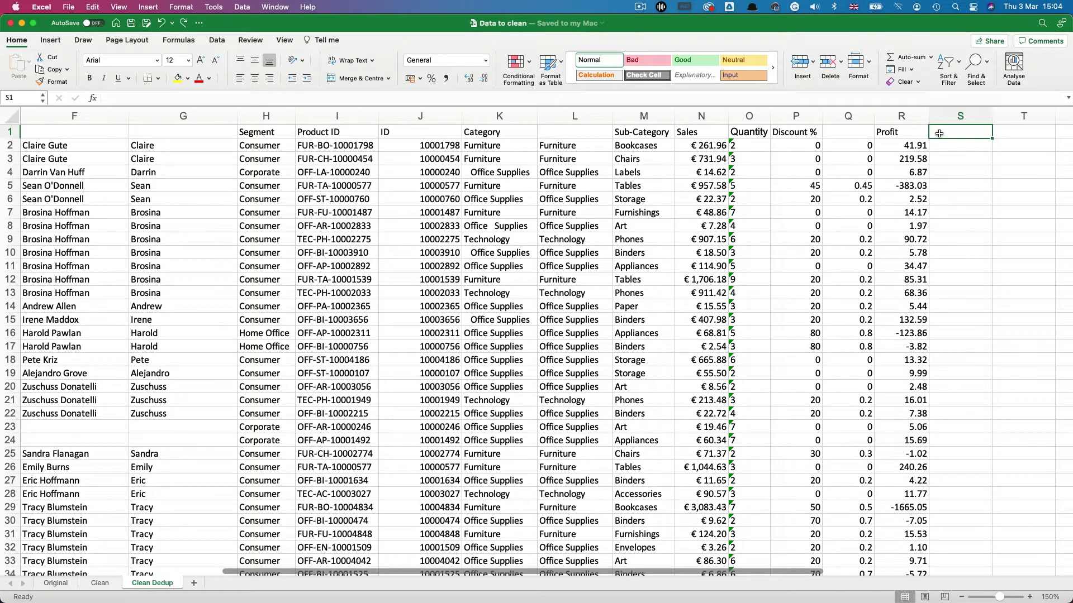
Apply the Number format (2 decimals) to the Quantity column O through Format Cells.
left_click(906, 116)
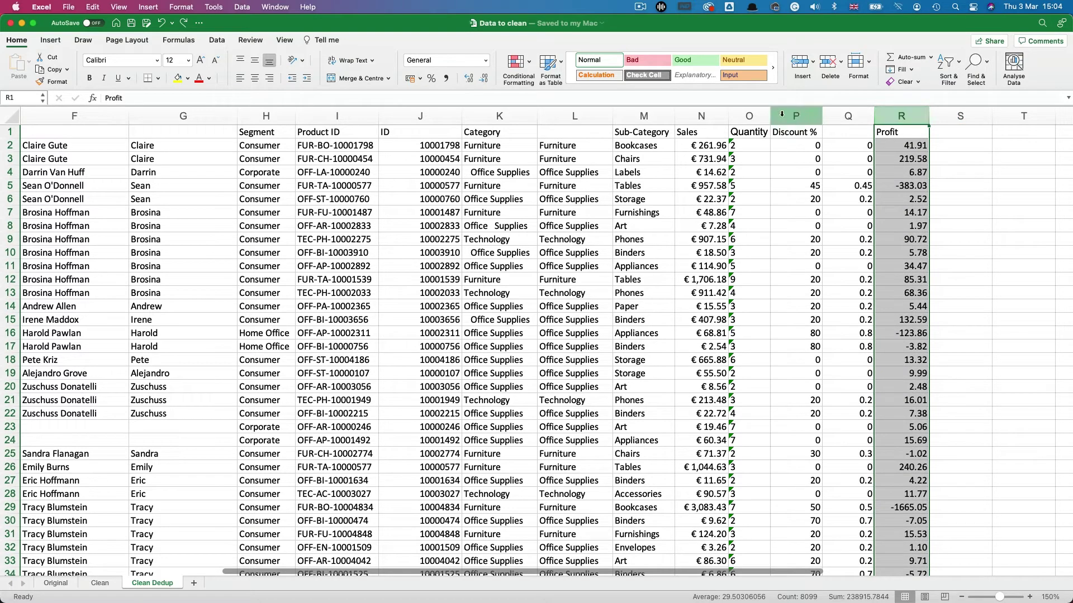
left_click(749, 115)
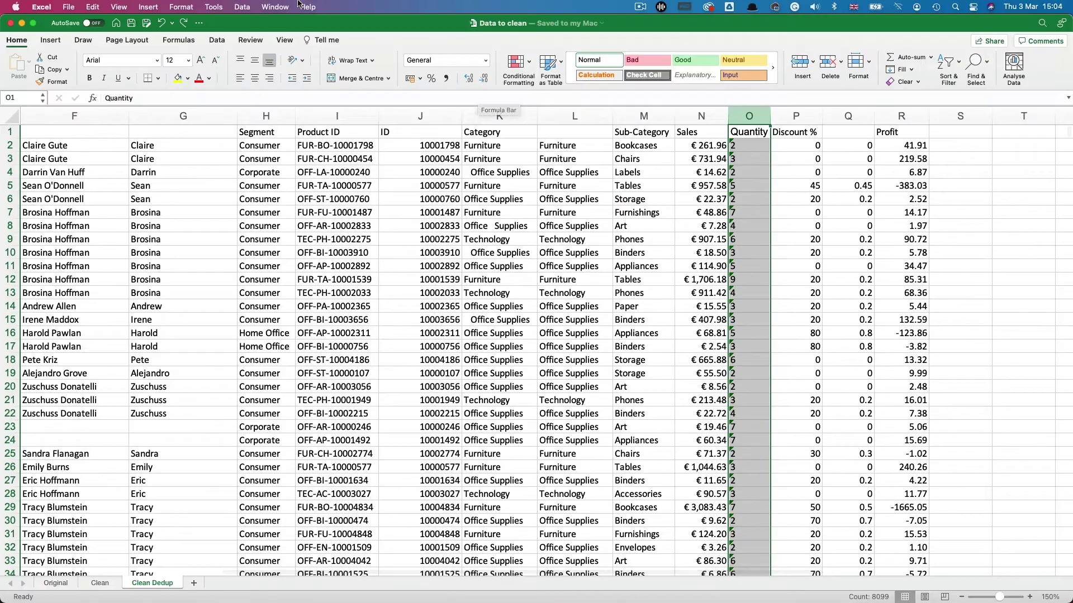
left_click(181, 7)
left_click(190, 35)
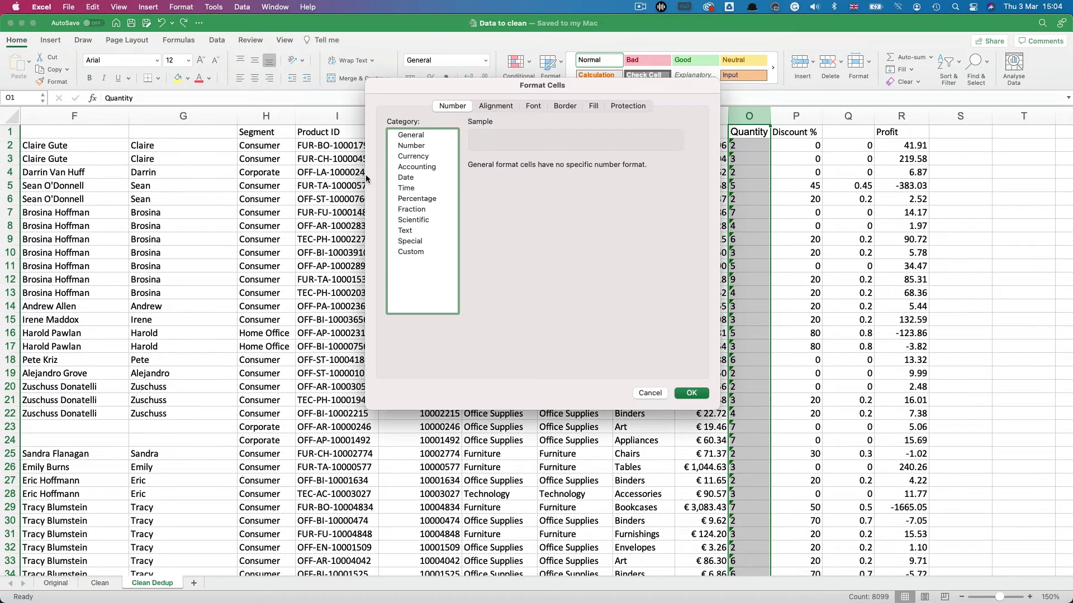
left_click(413, 146)
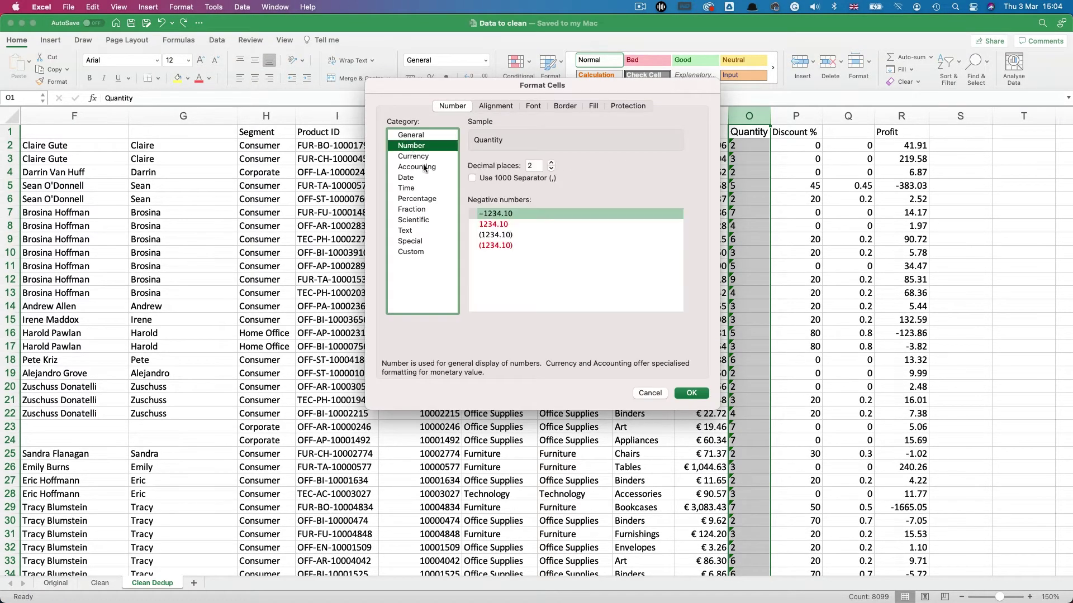
left_click(693, 394)
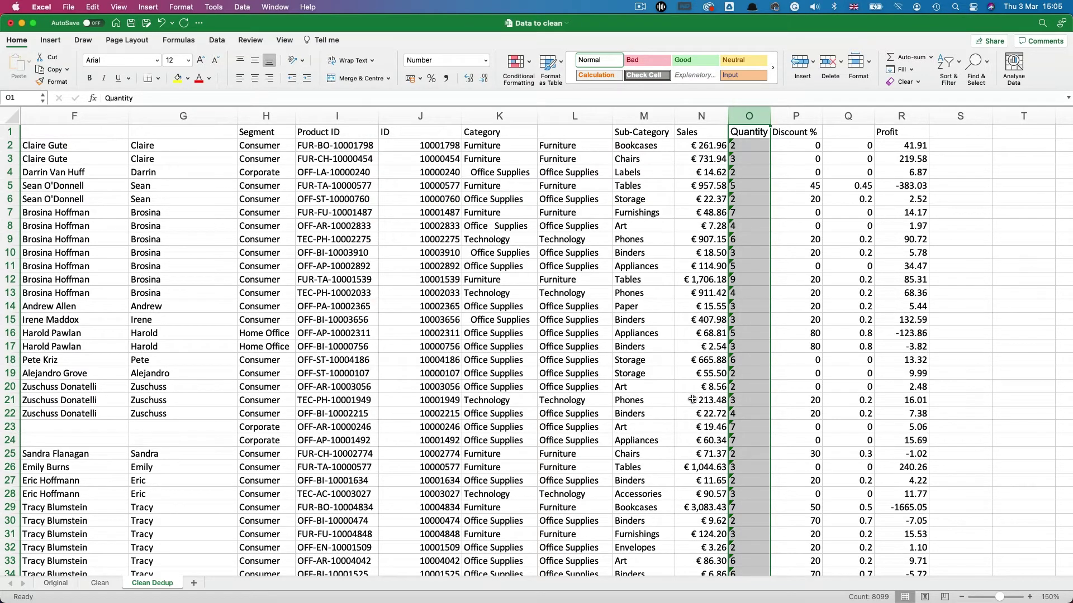
Paste Special Add the empty cell S2 onto column O so quantities become true numbers.
left_click(960, 146)
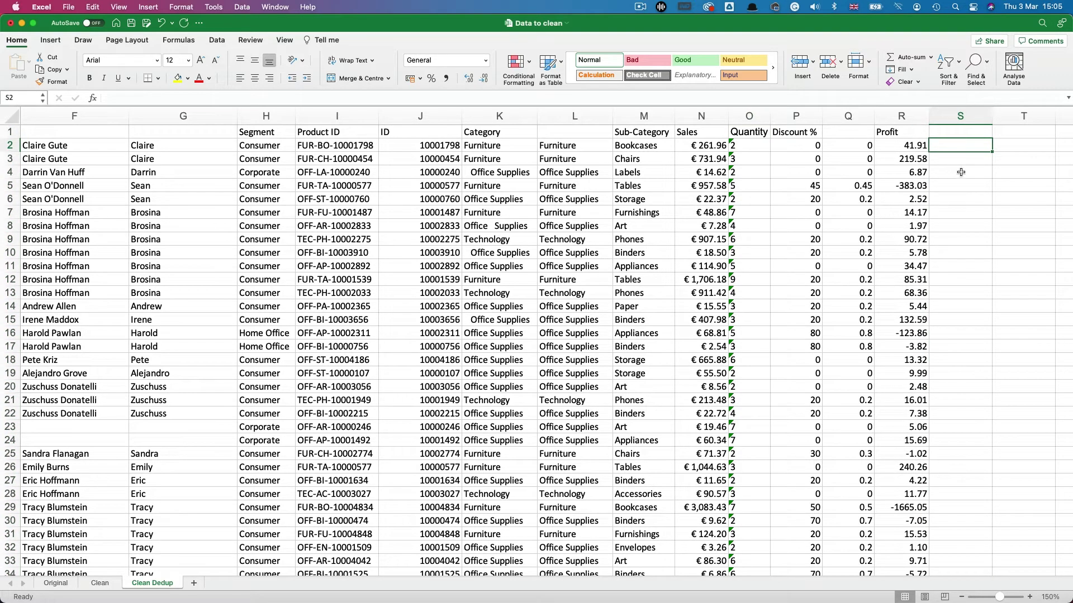
key("super+c")
left_click(749, 116)
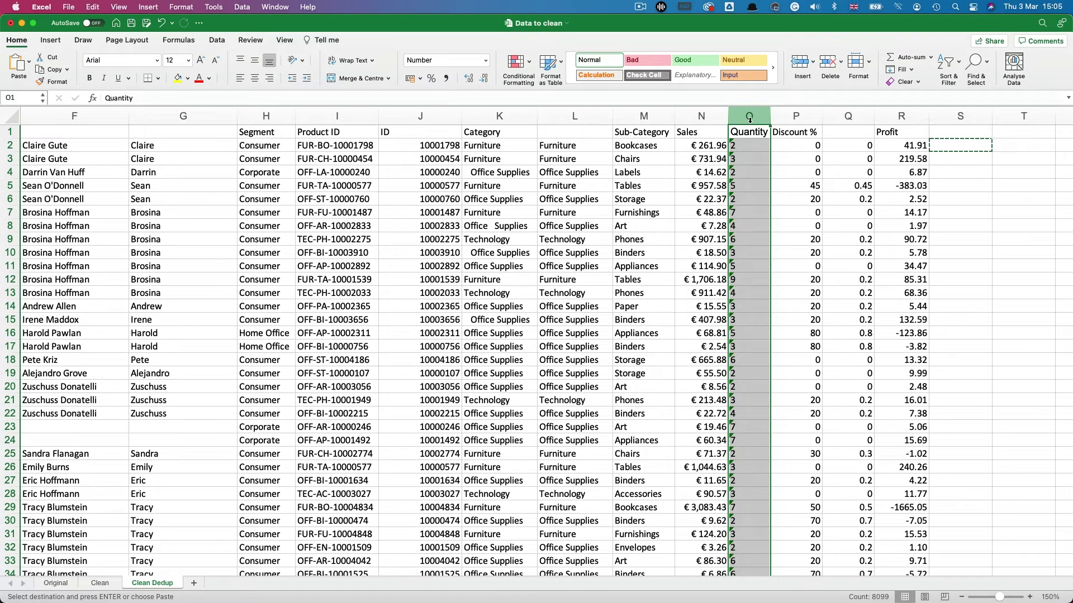
key("ctrl+super+v")
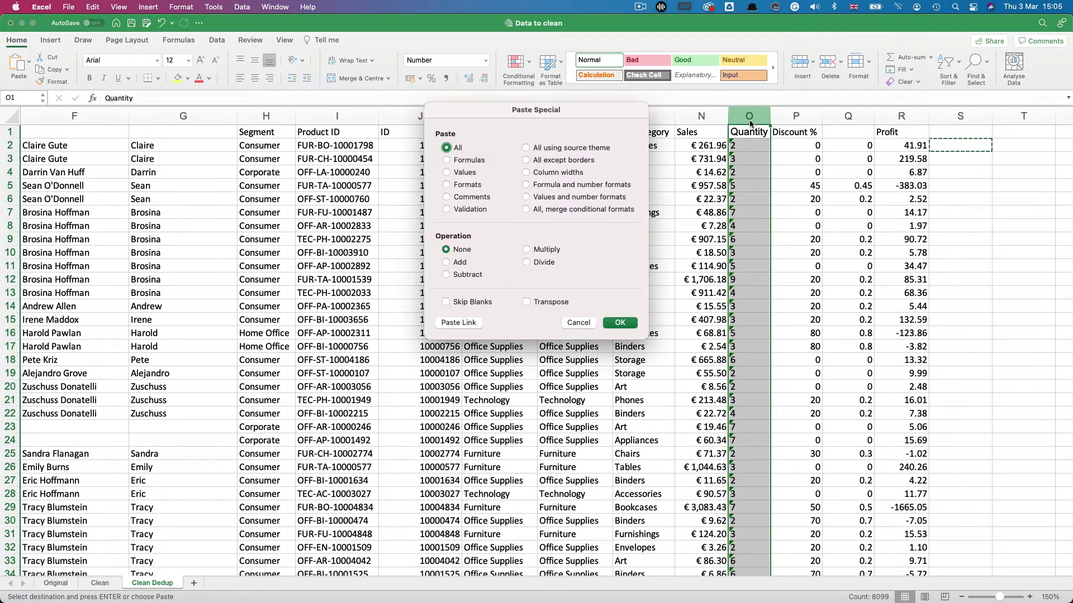
left_click(446, 263)
left_click(620, 323)
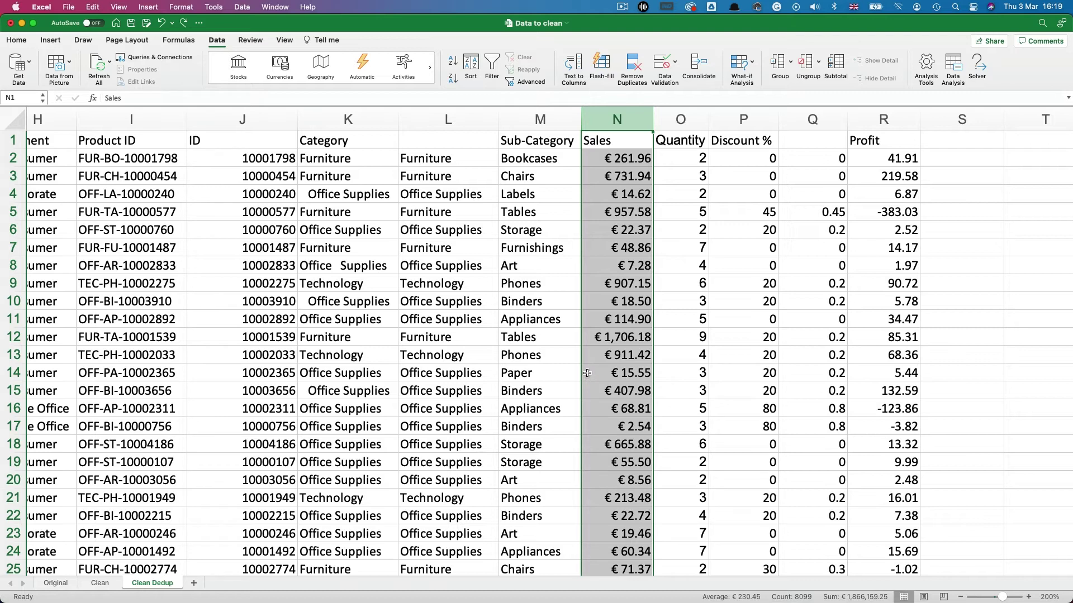
Inspect the raw value stored in the first Sales cell N2.
left_click(622, 158)
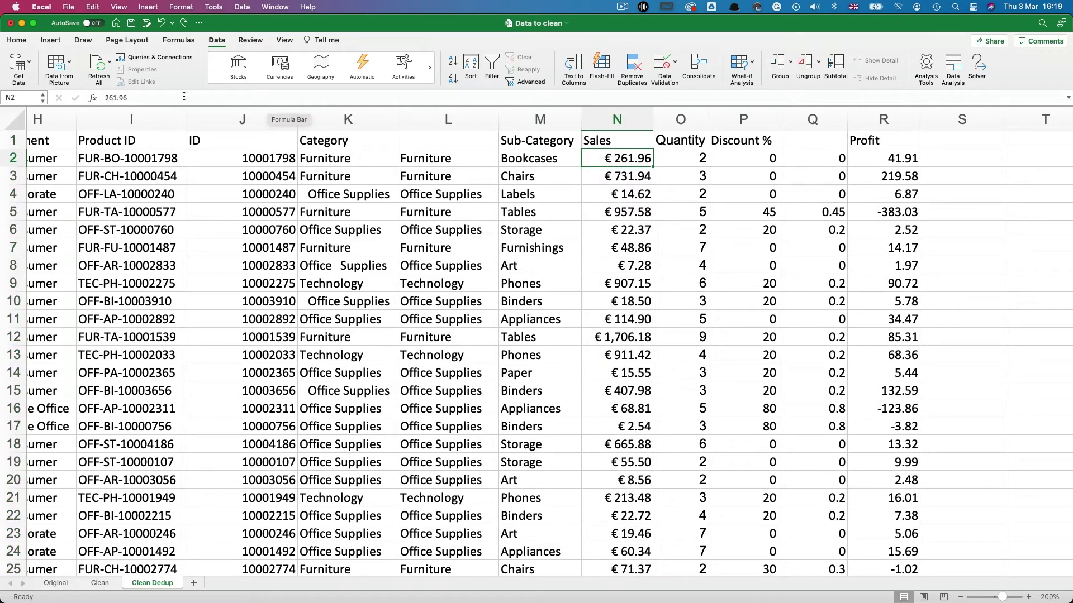
double_click(141, 97)
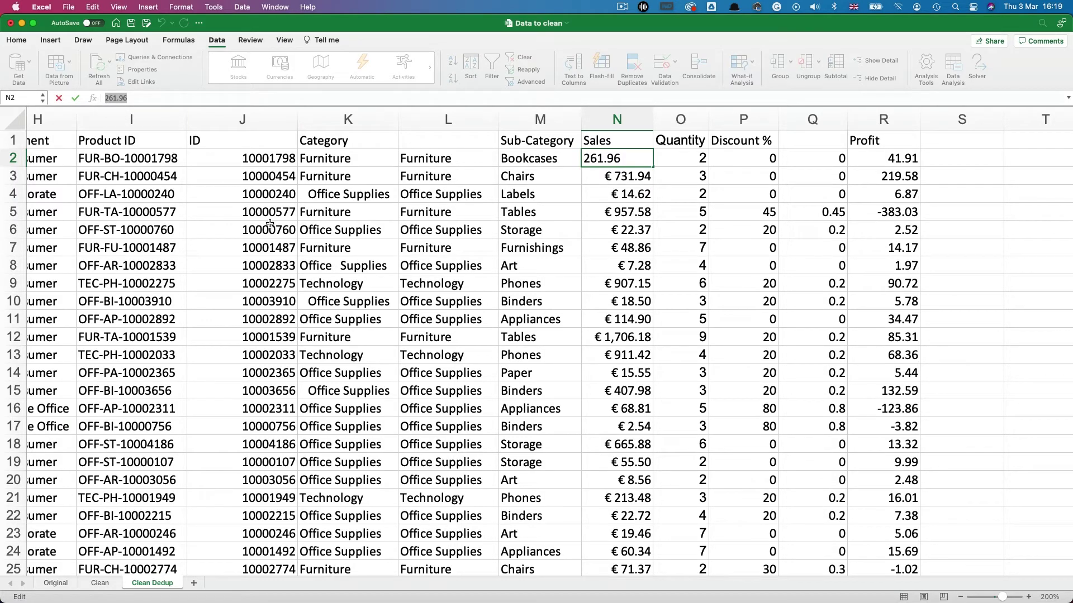
key("Return")
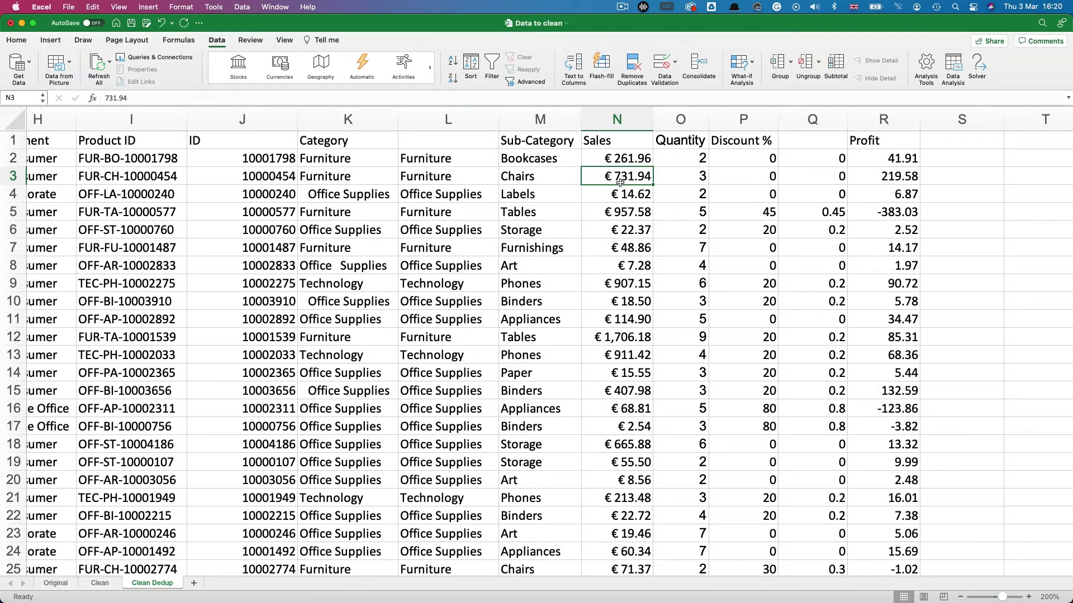
Format the Sales column N as € currency with two decimals.
left_click(621, 121)
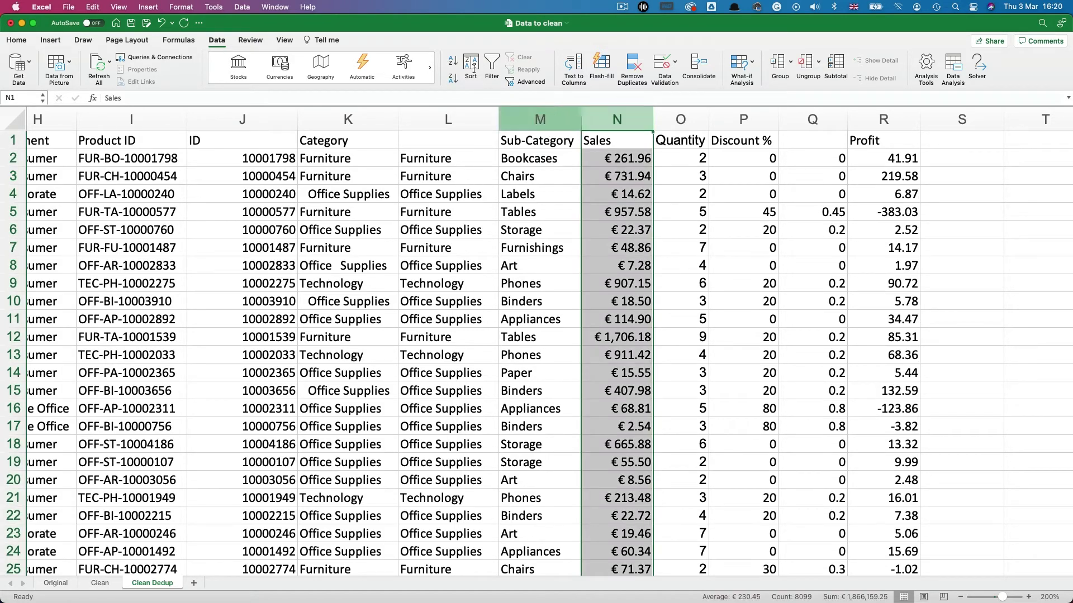
left_click(181, 7)
left_click(200, 23)
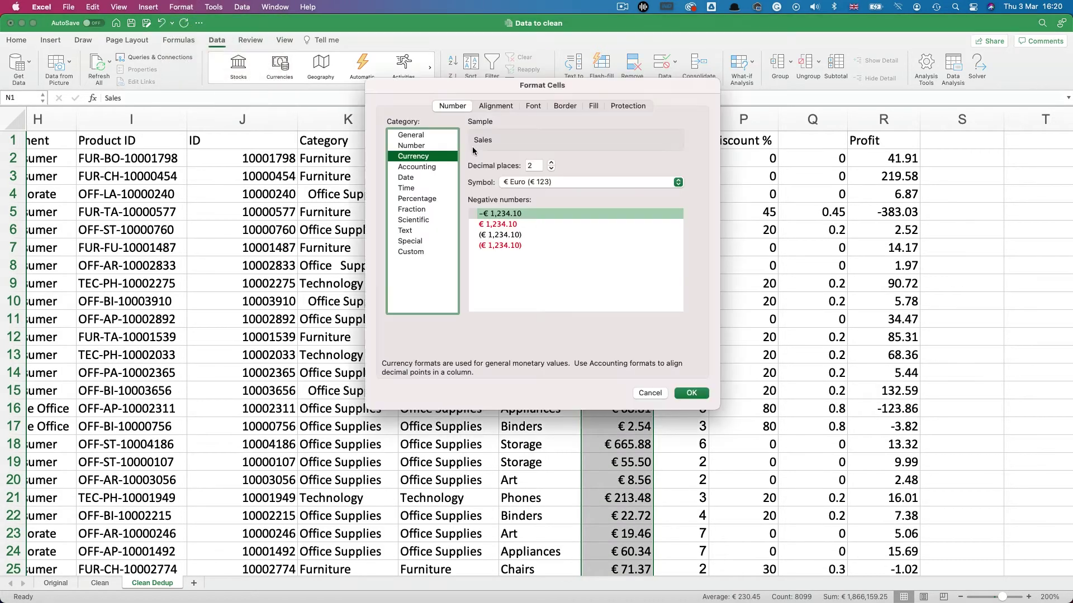
left_click(415, 146)
left_click(691, 392)
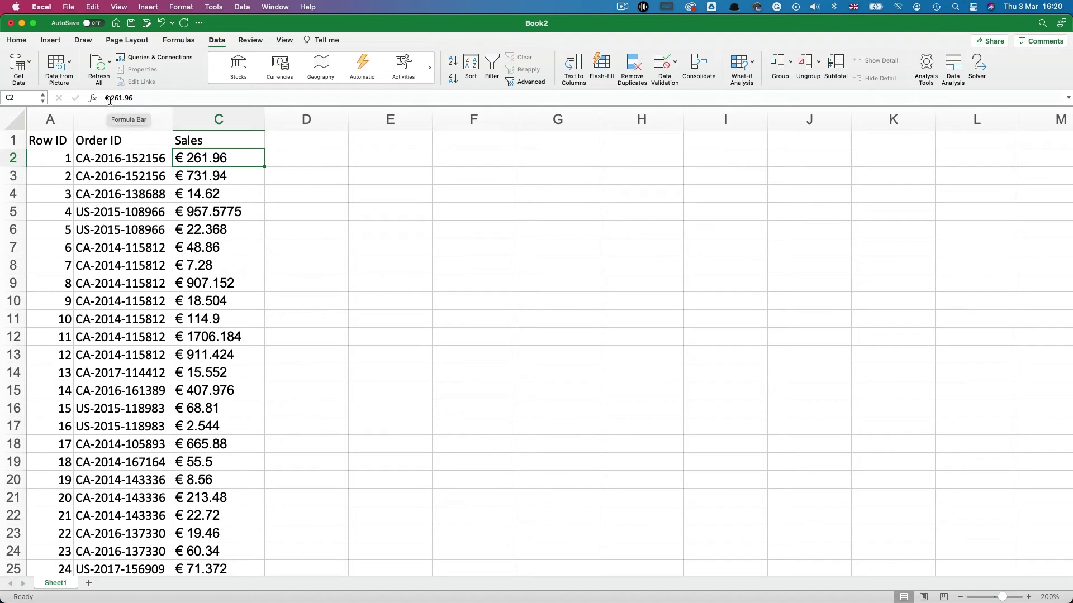
Enter 261.96 in Book2's D2 as an example and Flash Fill the remaining sales amounts.
left_click(217, 123)
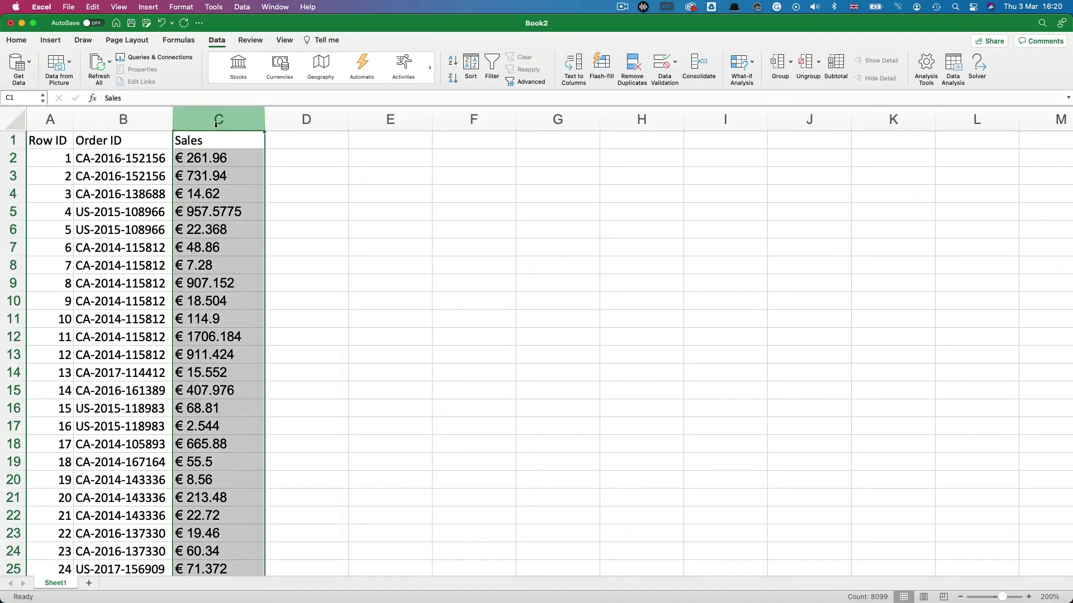
left_click(304, 157)
type("261.96")
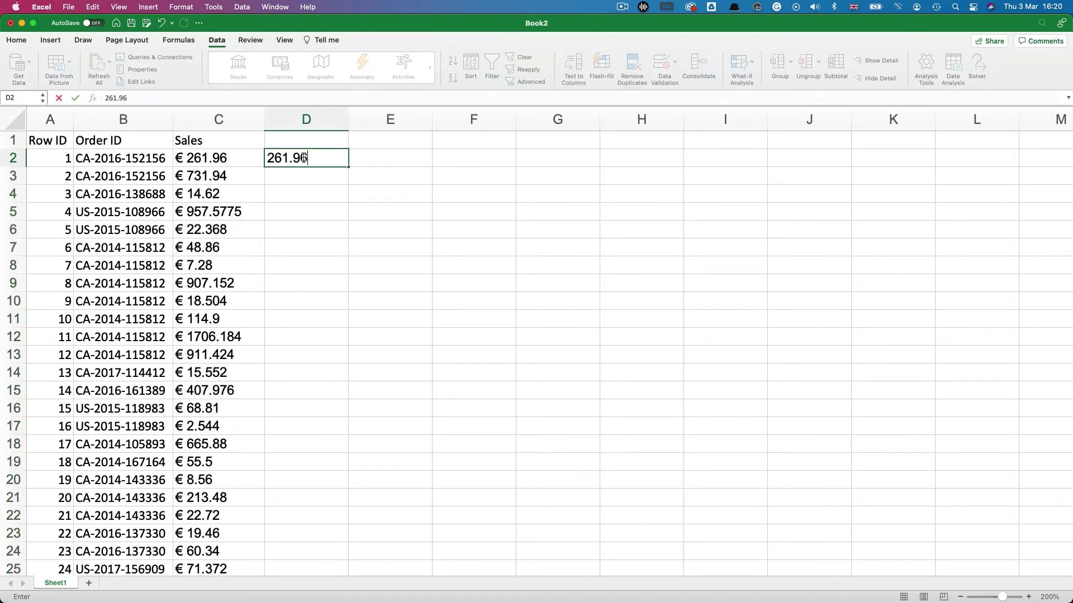
key("Return")
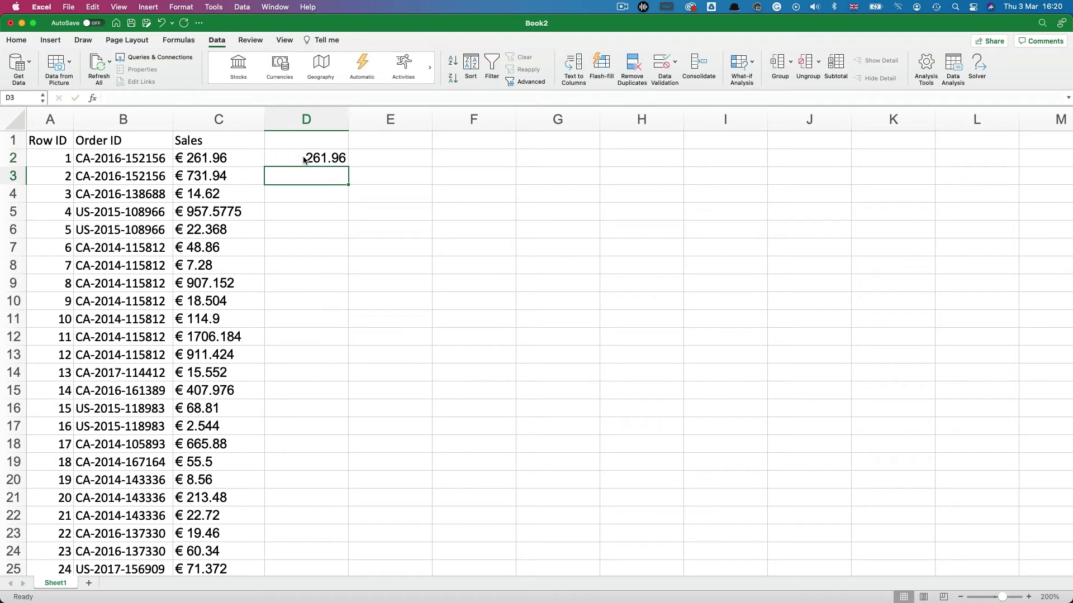
left_click(607, 68)
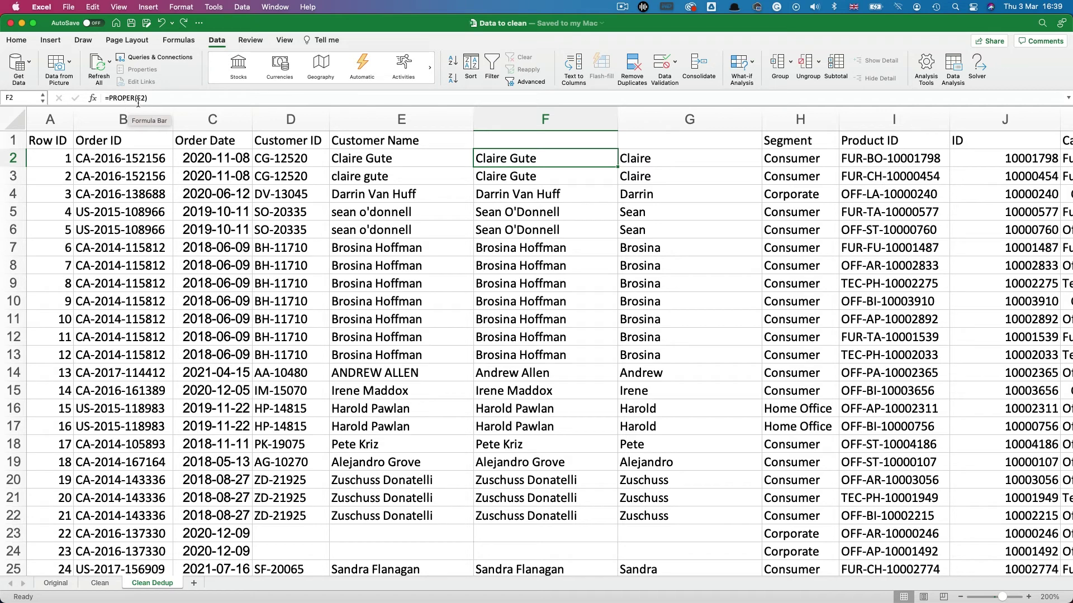
Replace the PROPER formulas in column F with their pasted values.
left_click(527, 114)
key("super+c")
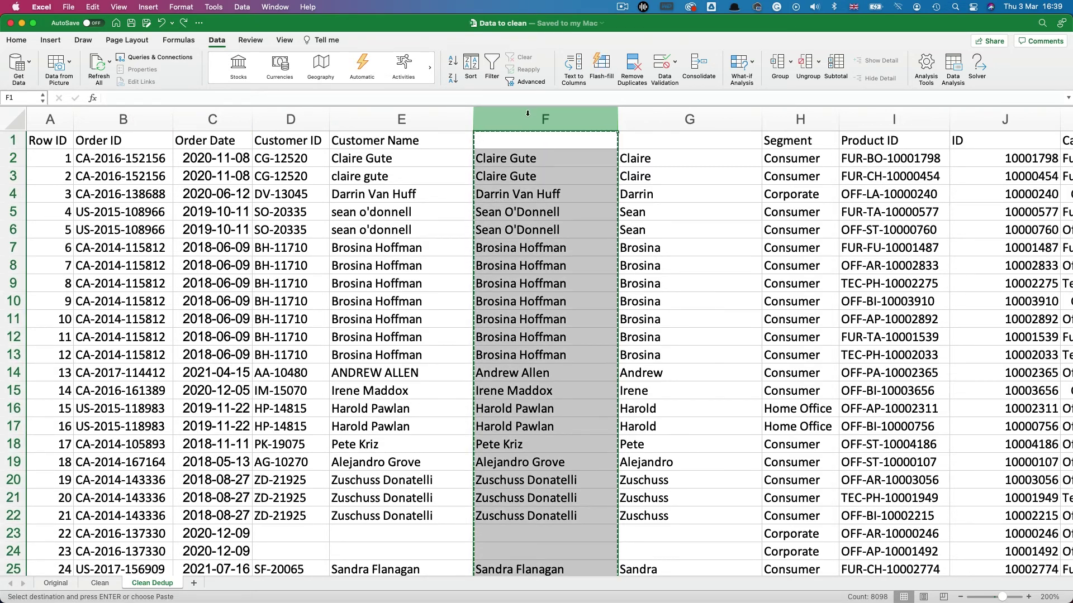
key("ctrl+super+v")
left_click(447, 173)
left_click(619, 322)
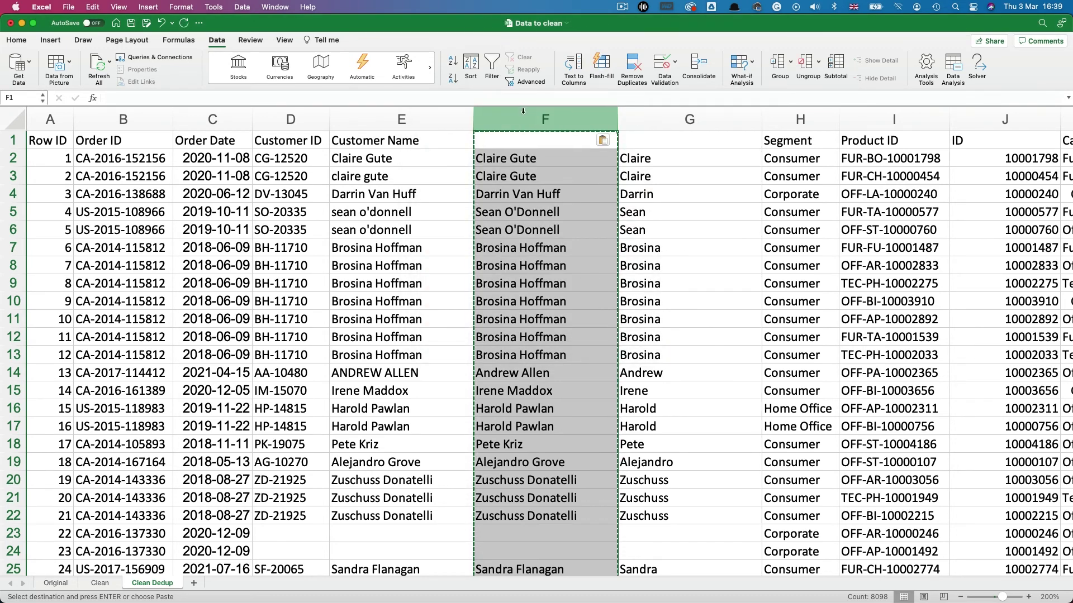
Copy the 'Customer Name' header from E1 into F1.
left_click(404, 140)
key("super+c")
left_click(517, 141)
key("super+v")
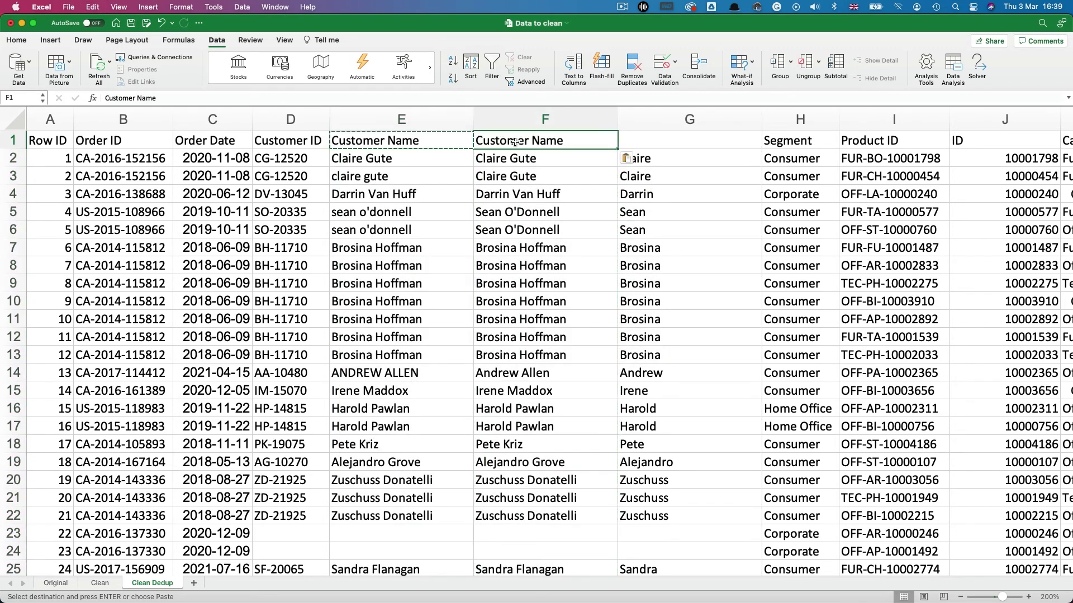
Delete the original unformatted Customer Name column E.
left_click(414, 124)
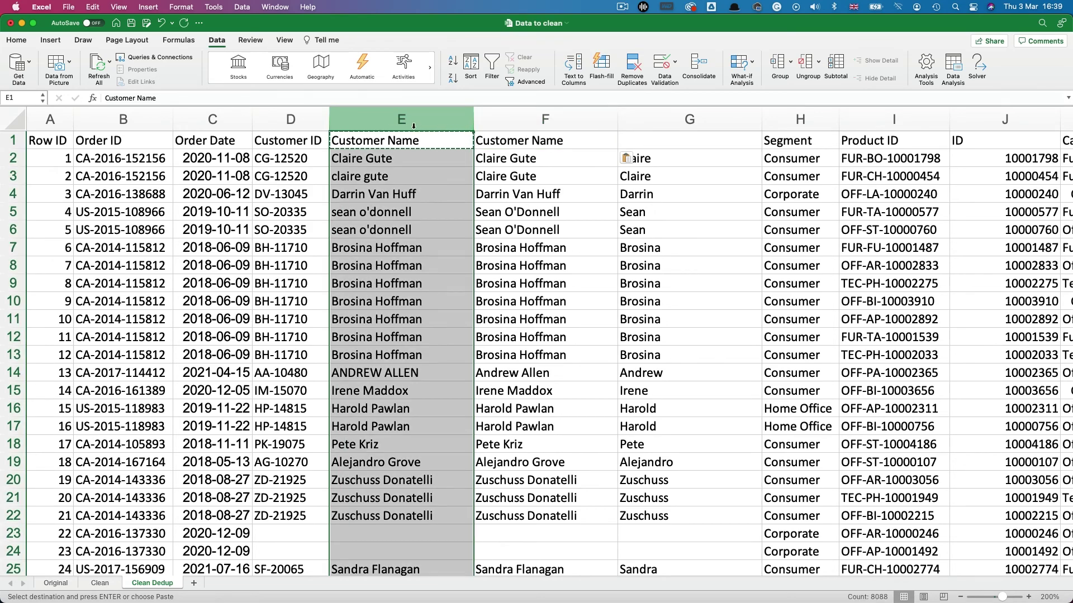
right_click(416, 126)
left_click(439, 200)
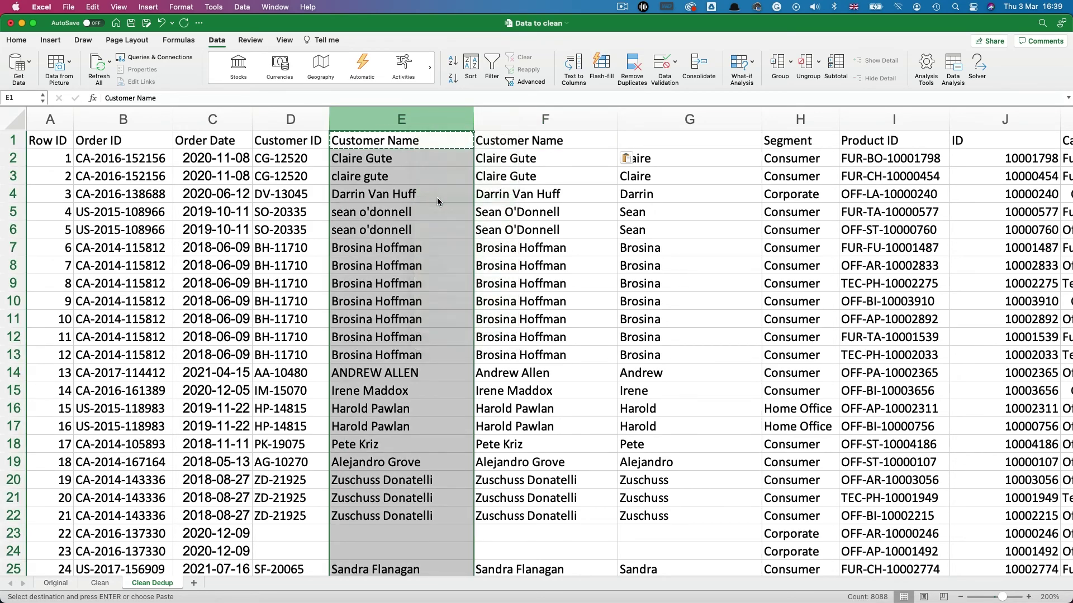